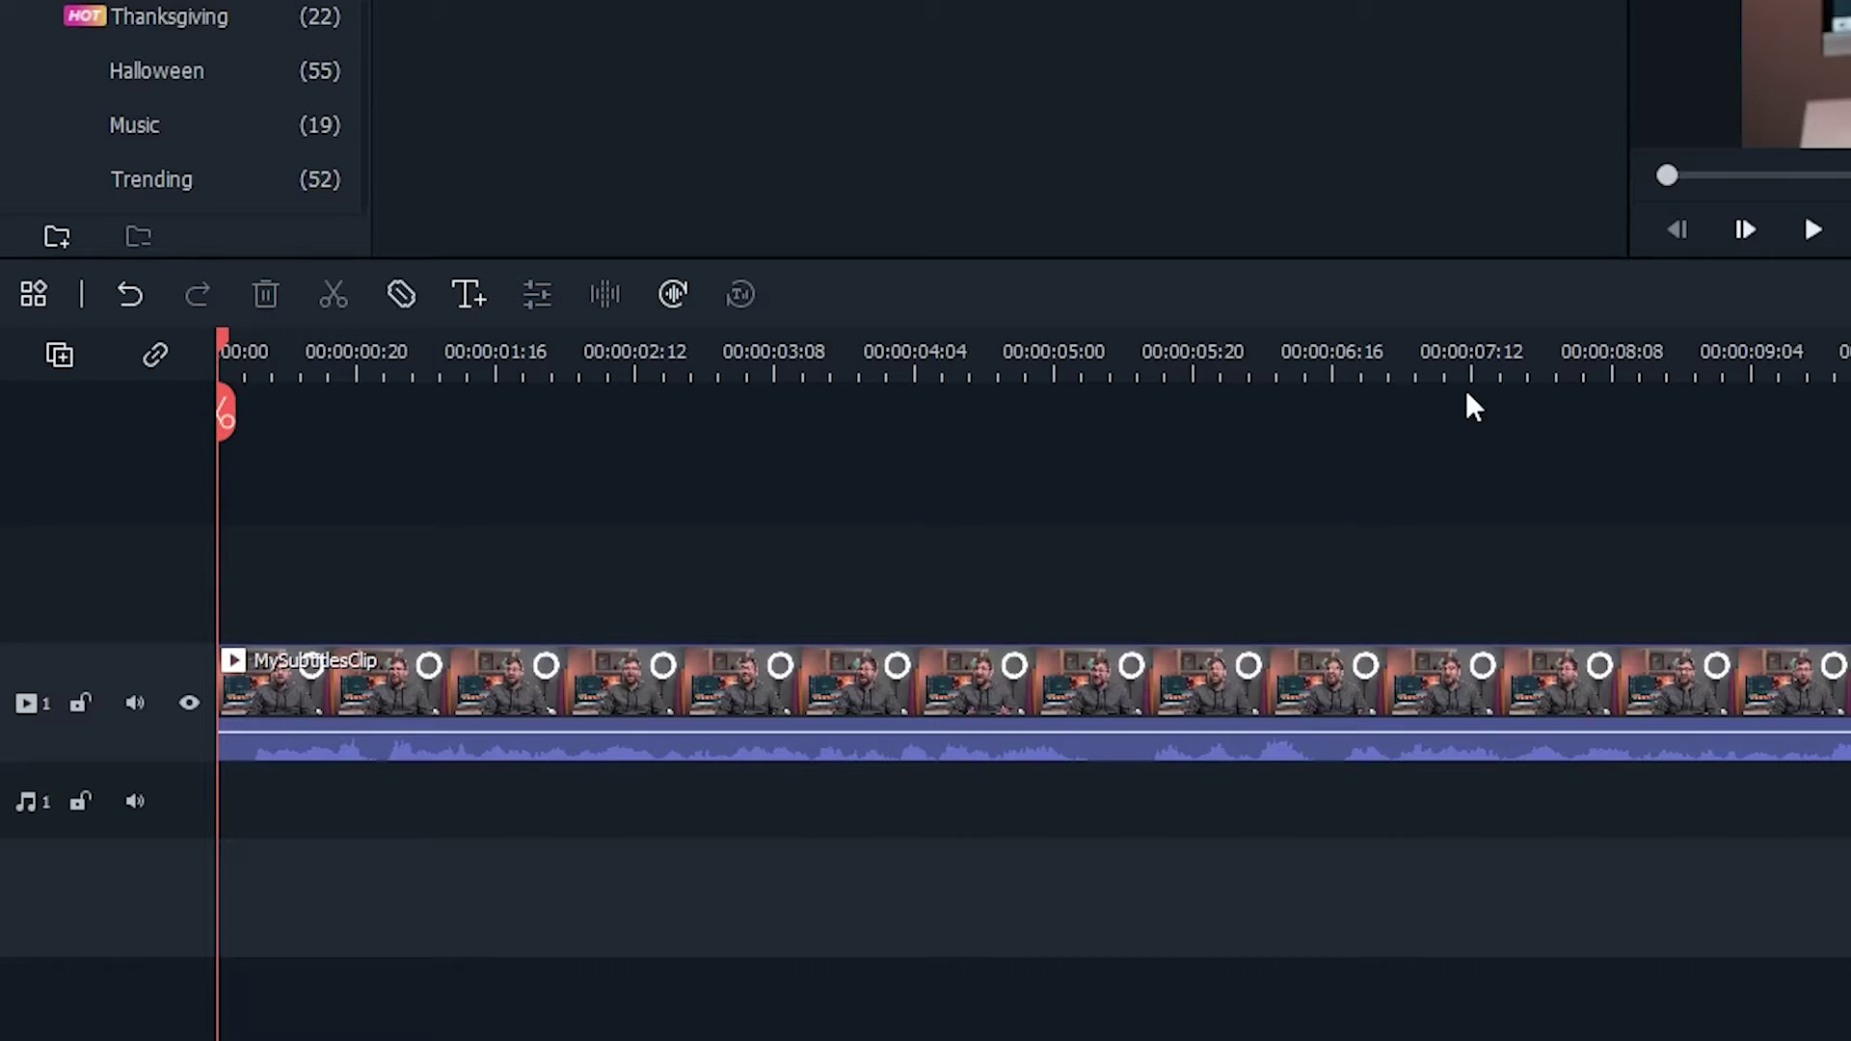
Run Speech-to-Text on the clip in English (US) with auto-match to generate subtitles
right_click(853, 749)
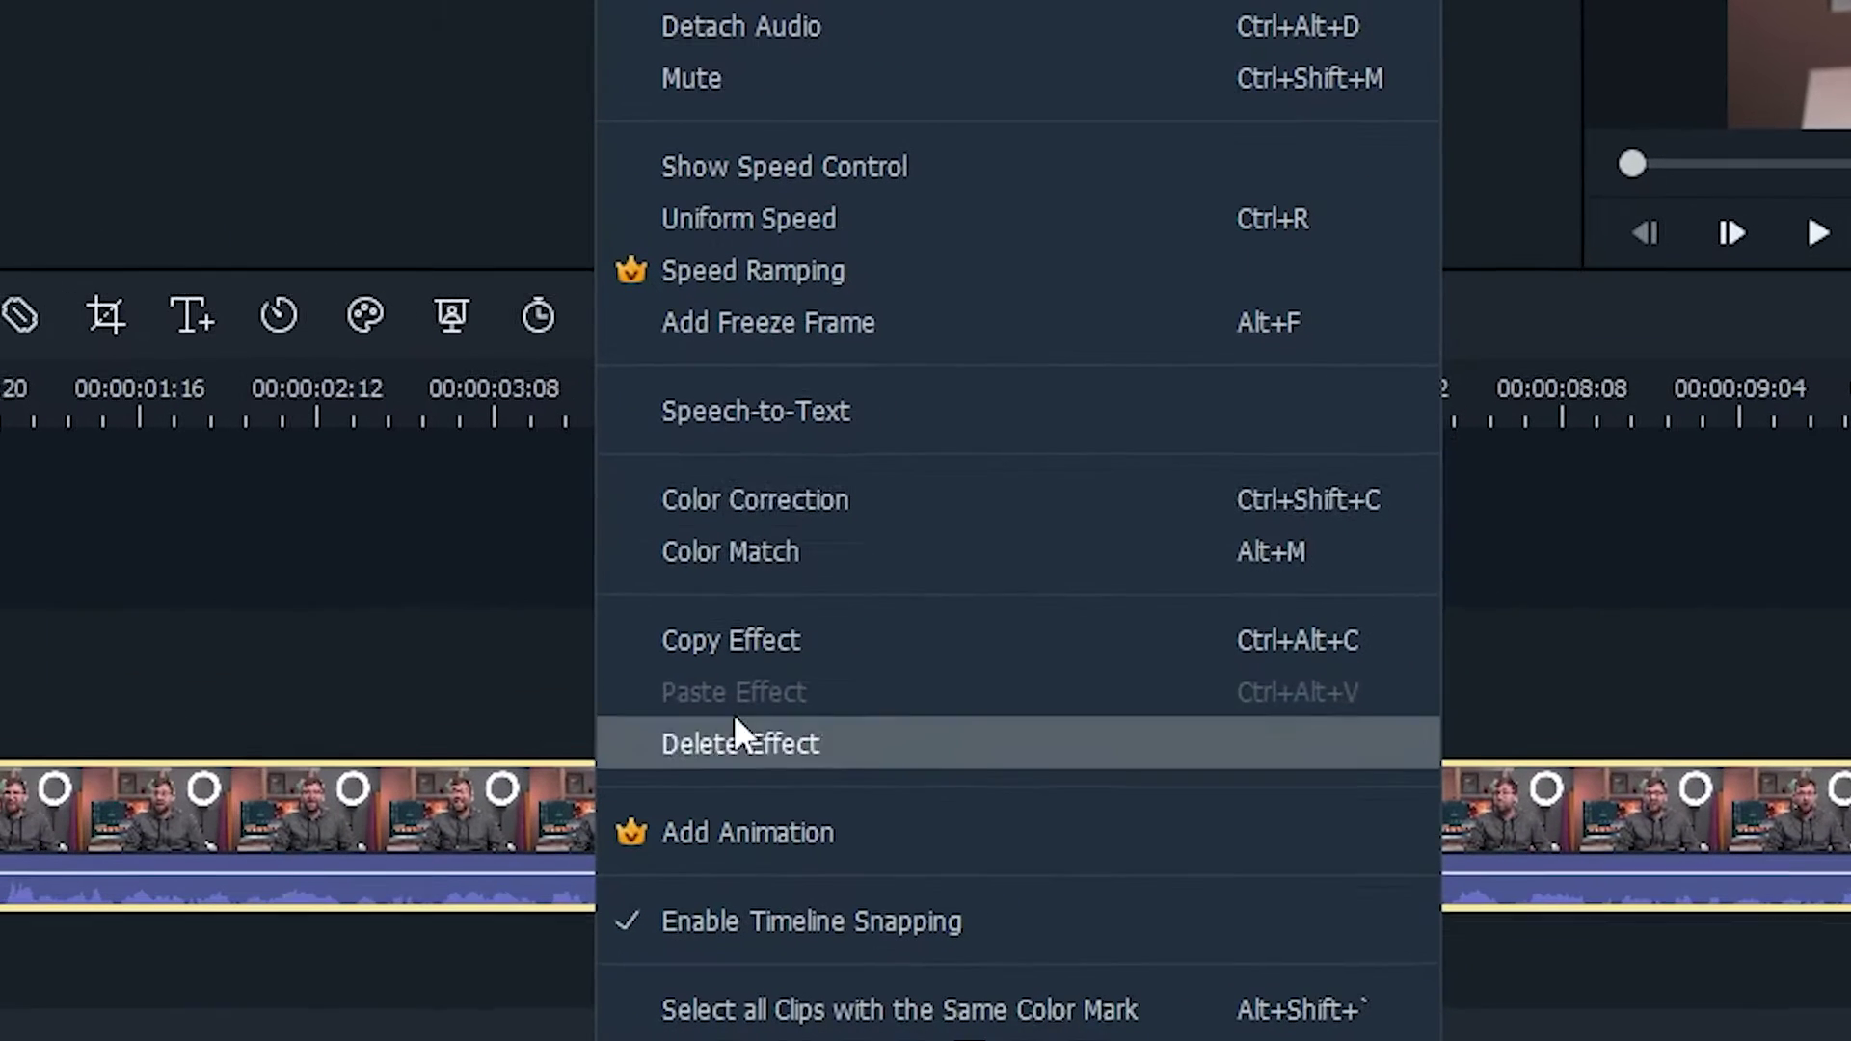
click(928, 419)
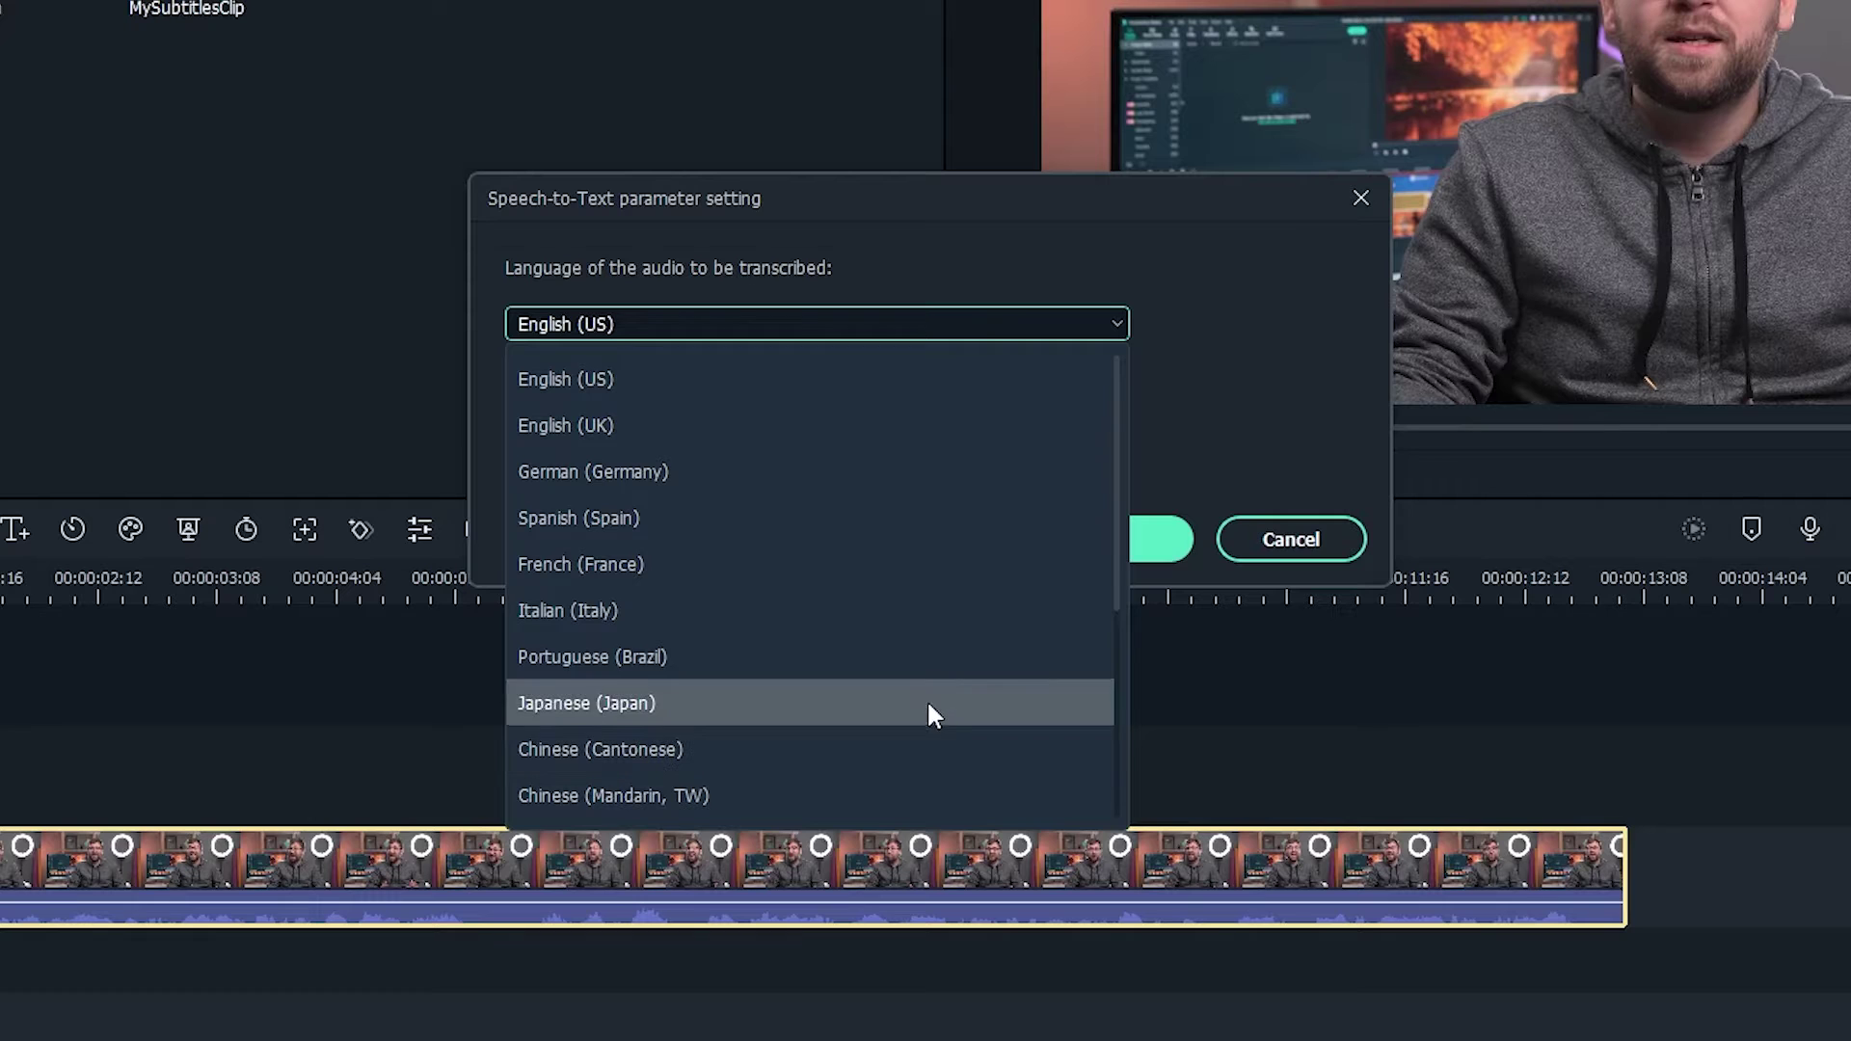
click(912, 392)
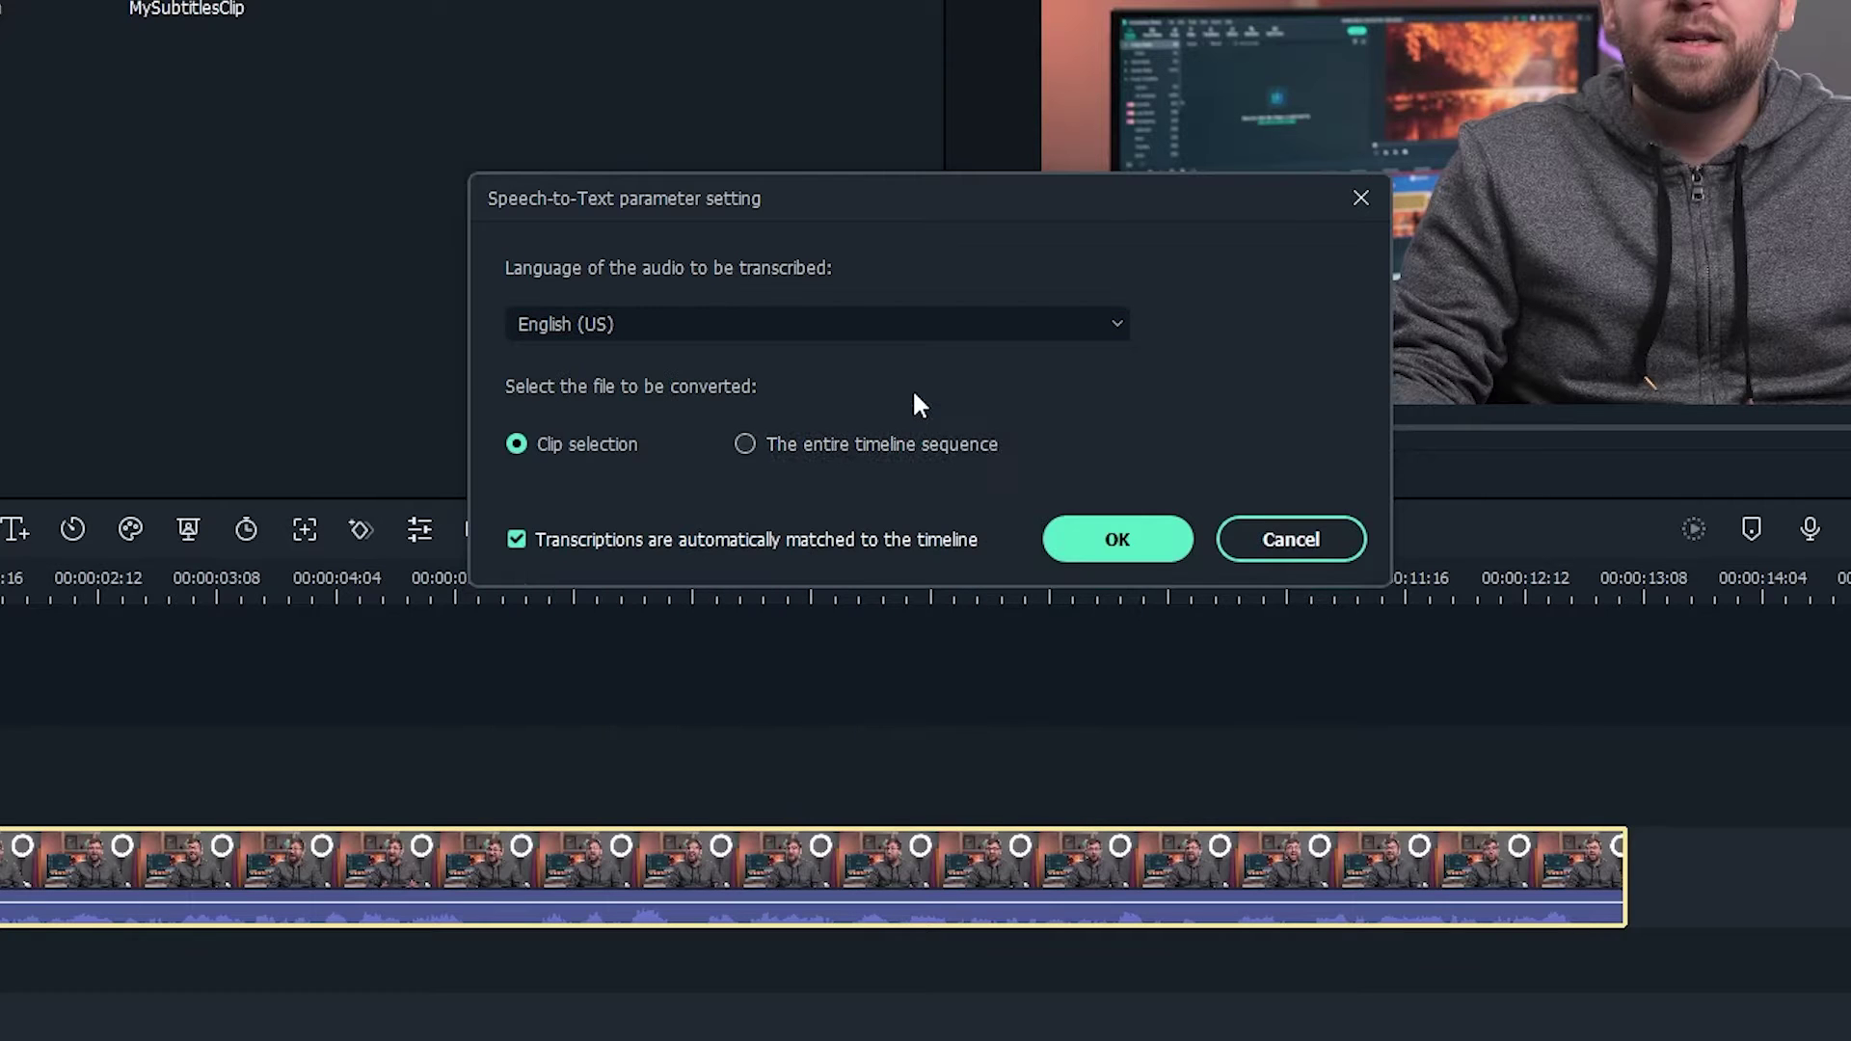
click(1061, 537)
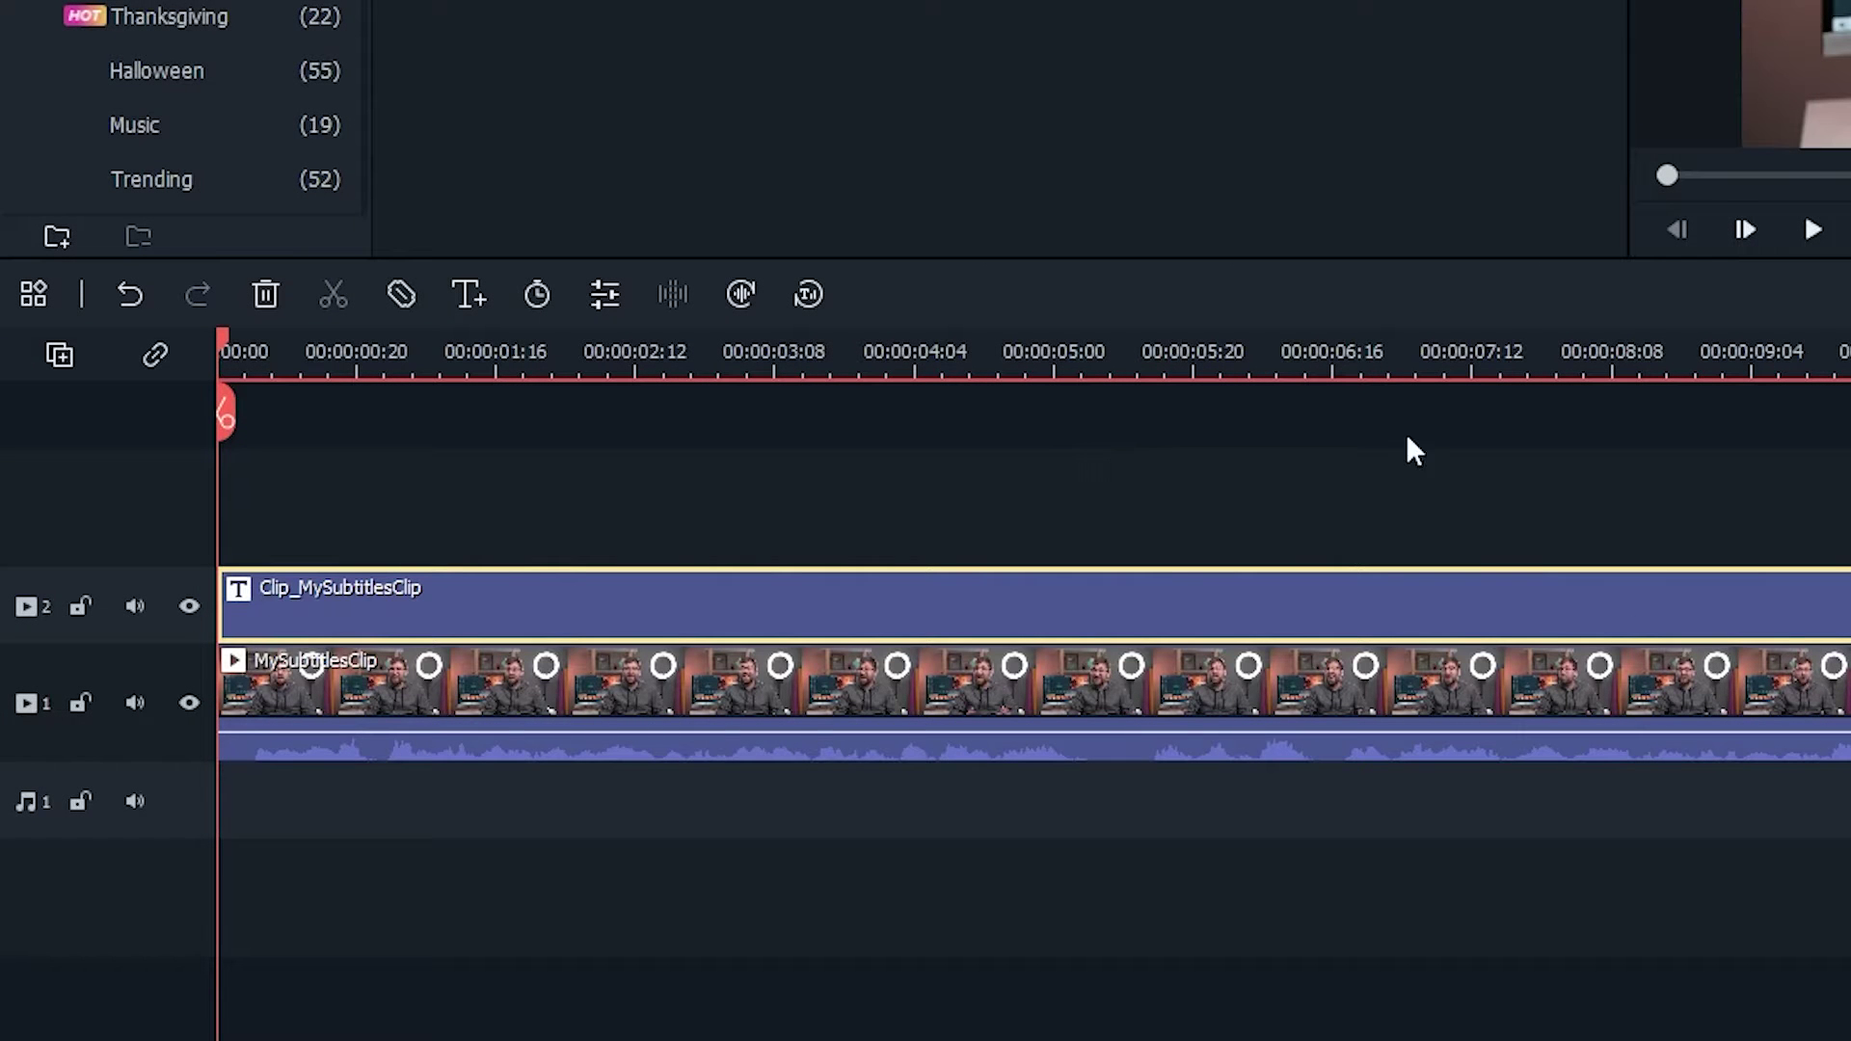
In the subtitle editor, correct the last subtitle to 'long' and add a comma to the third
double_click(513, 600)
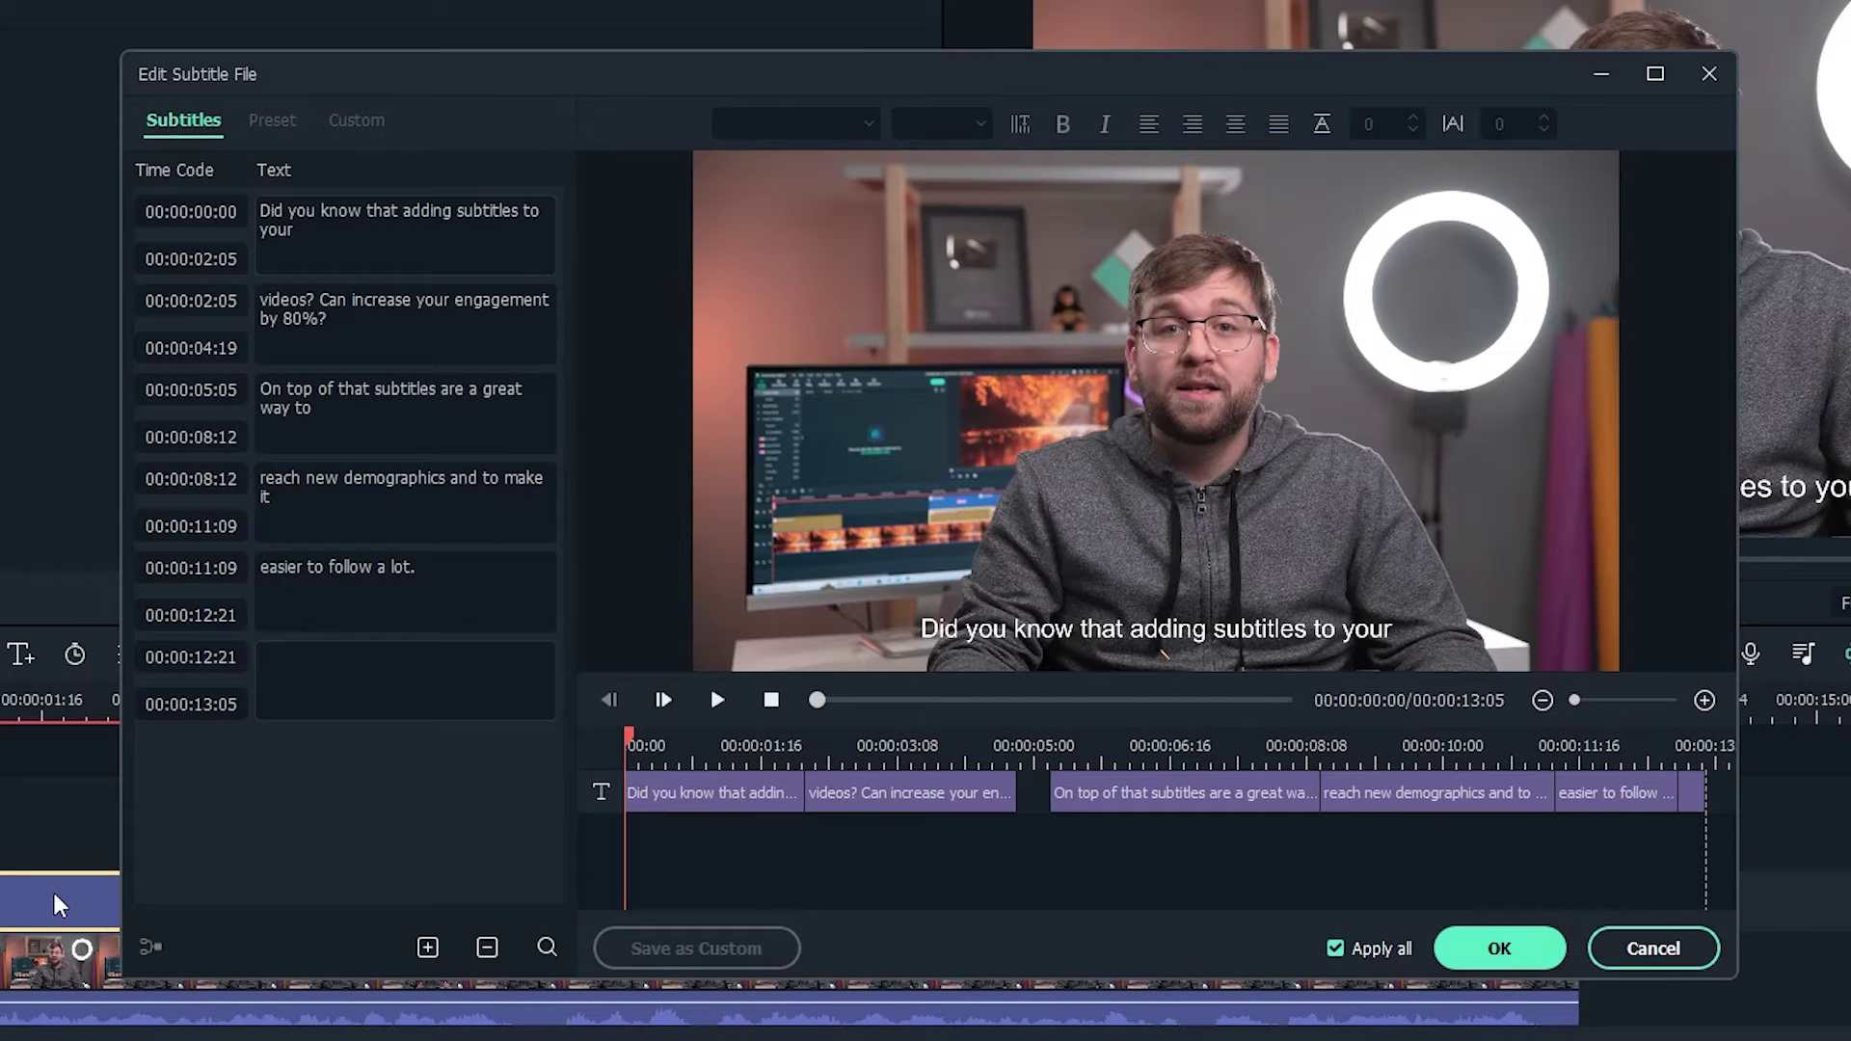
click(413, 567)
key(BackSpace)
key(BackSpace)
key(BackSpace)
key(BackSpace)
text(long)
click(404, 413)
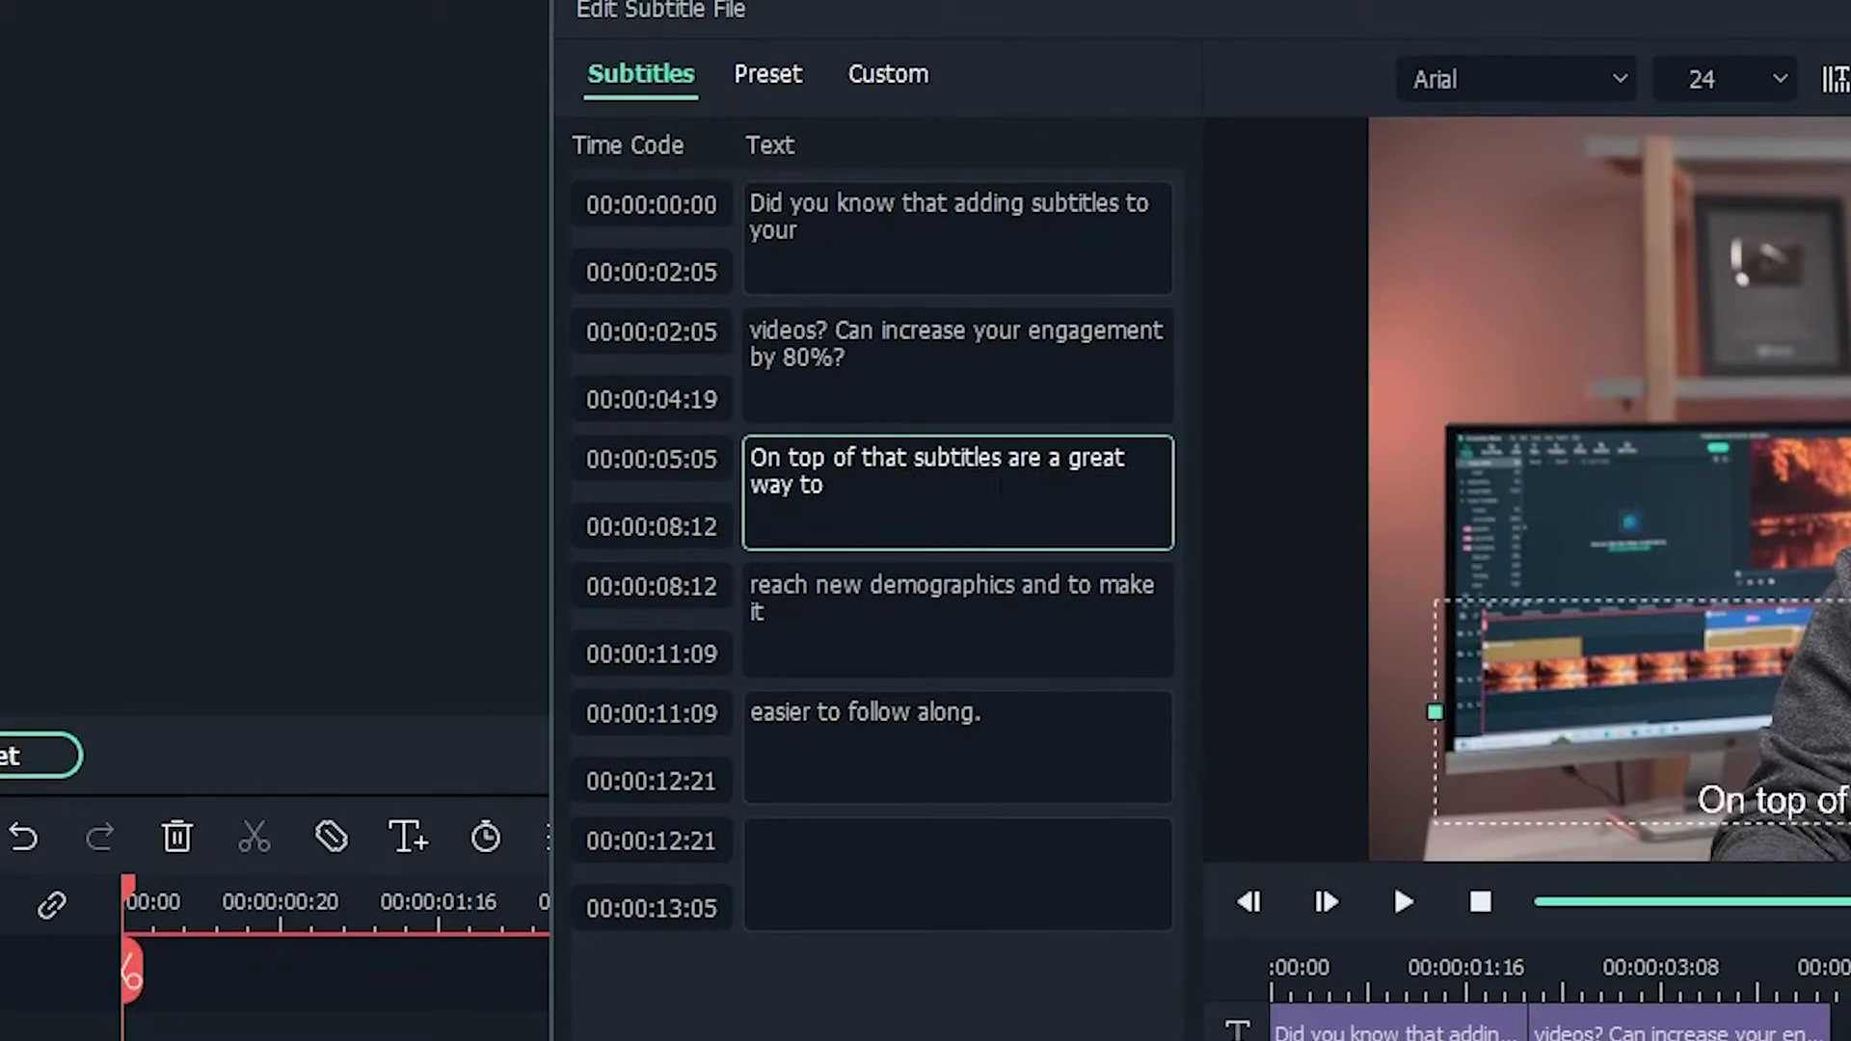
text(,)
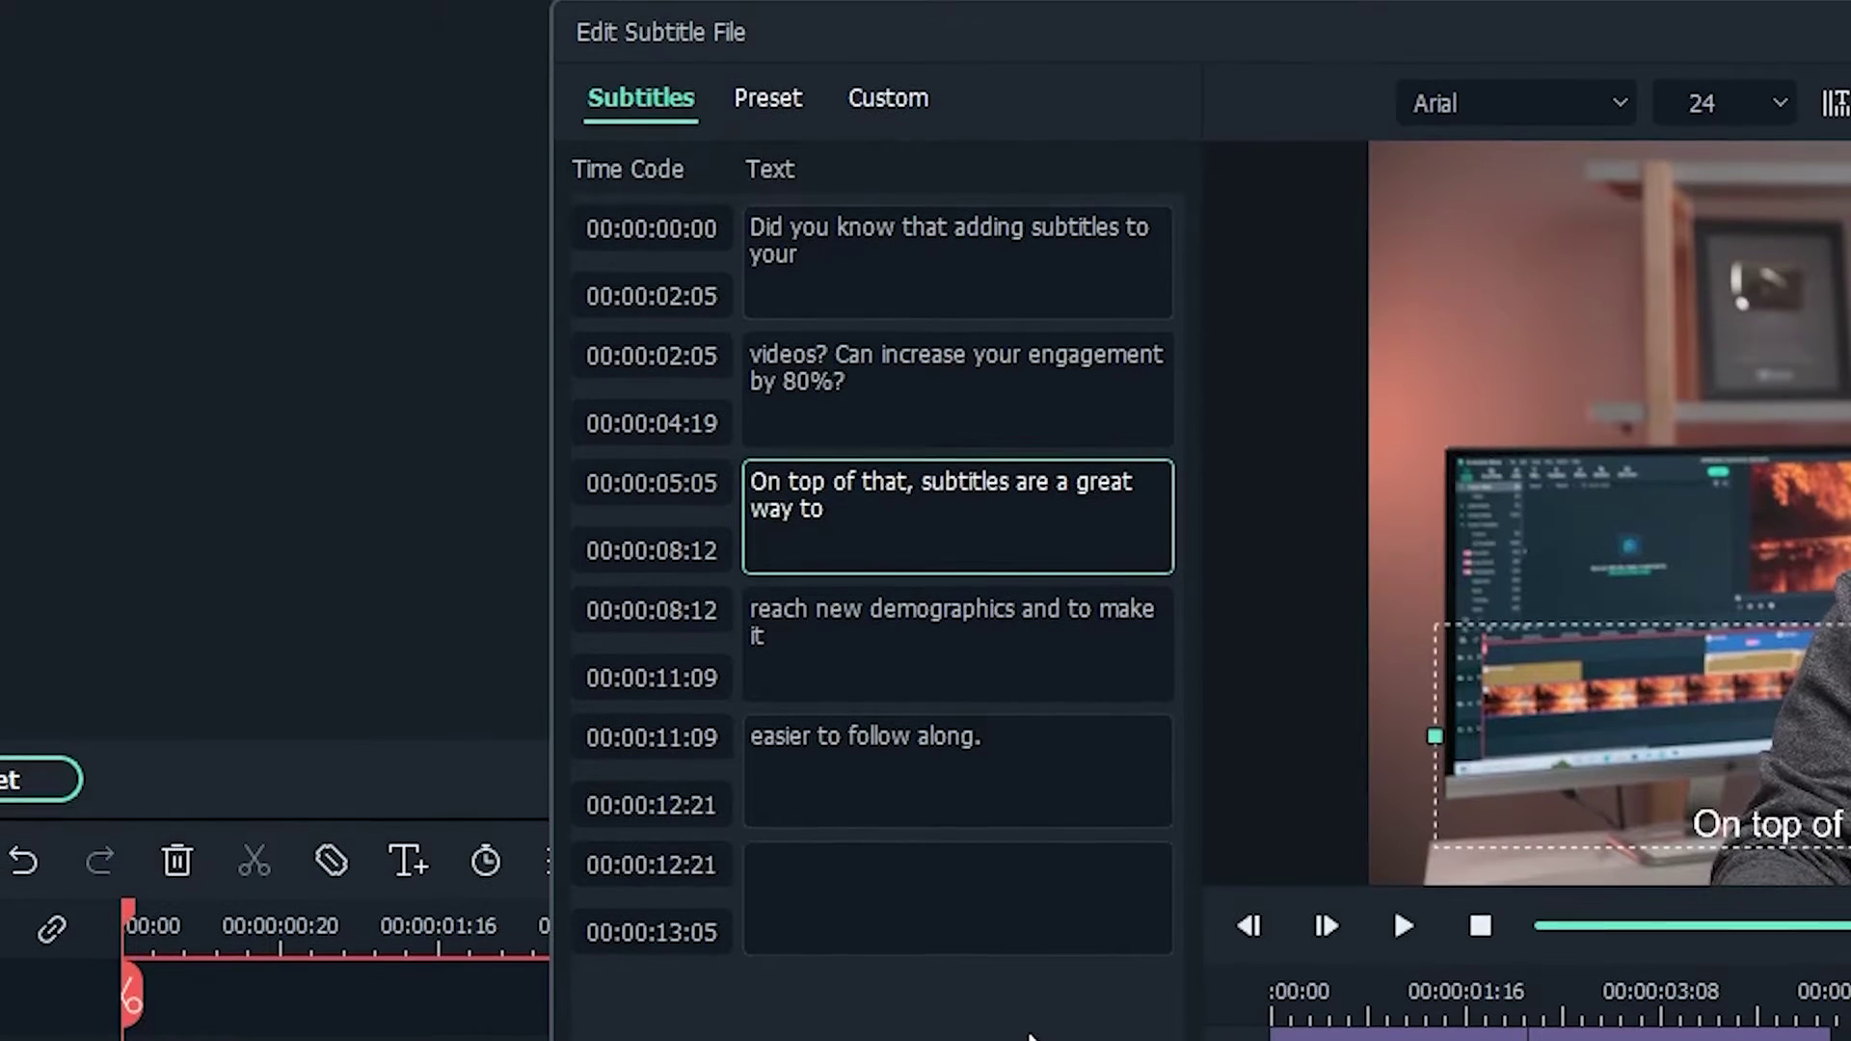
Remove the question mark, lowercase 'Can', and move 'videos' to the end of subtitle one
click(829, 289)
click(832, 379)
key(BackSpace)
click(837, 377)
key(BackSpace)
text(c)
double_click(783, 402)
key(ctrl+x)
click(867, 303)
key(ctrl+v)
Move 'to' into the fourth subtitle and 'and to make it' into the last subtitle
double_click(811, 580)
key(ctrl+x)
click(751, 681)
key(ctrl+v)
drag(829, 732, 1053, 705)
key(ctrl+x)
click(750, 832)
key(ctrl+v)
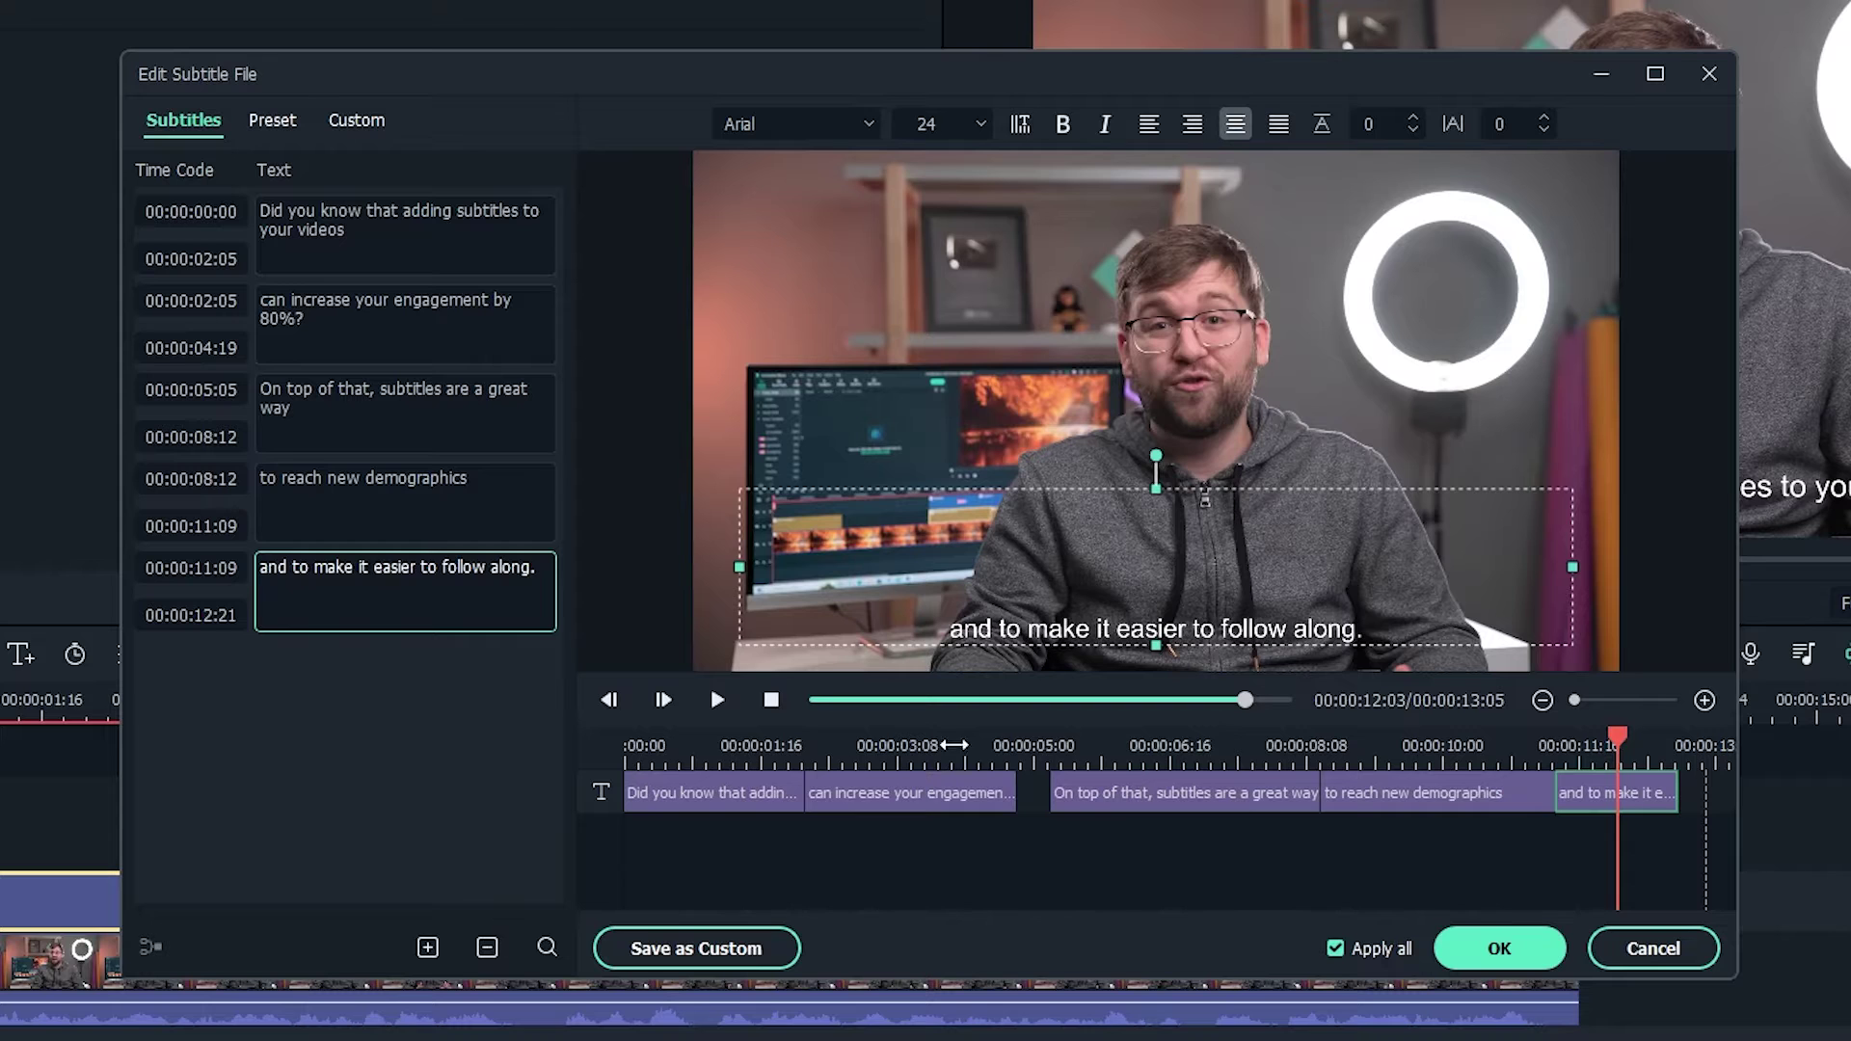
Extend the second subtitle to 00:00:05:05 and the last subtitle to 00:00:13:05
drag(1015, 793, 1046, 793)
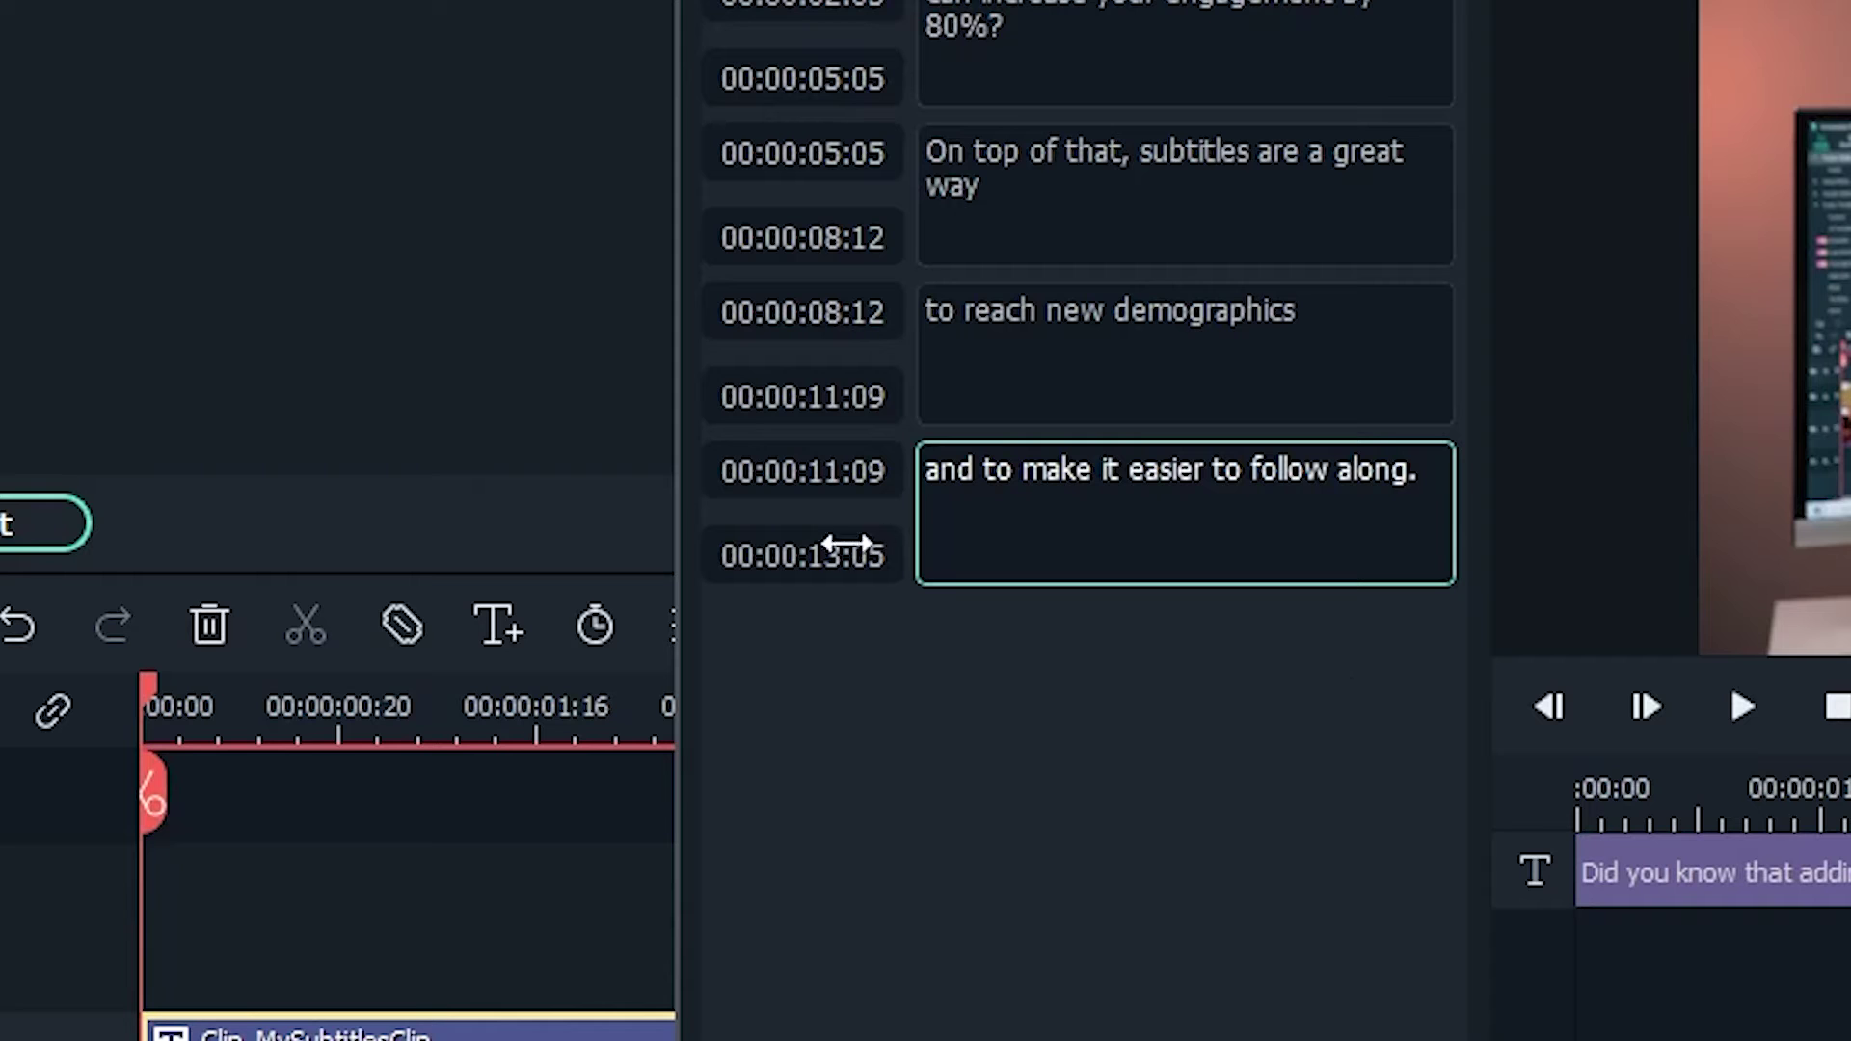
click(839, 552)
key(shift+Tab)
key(Tab)
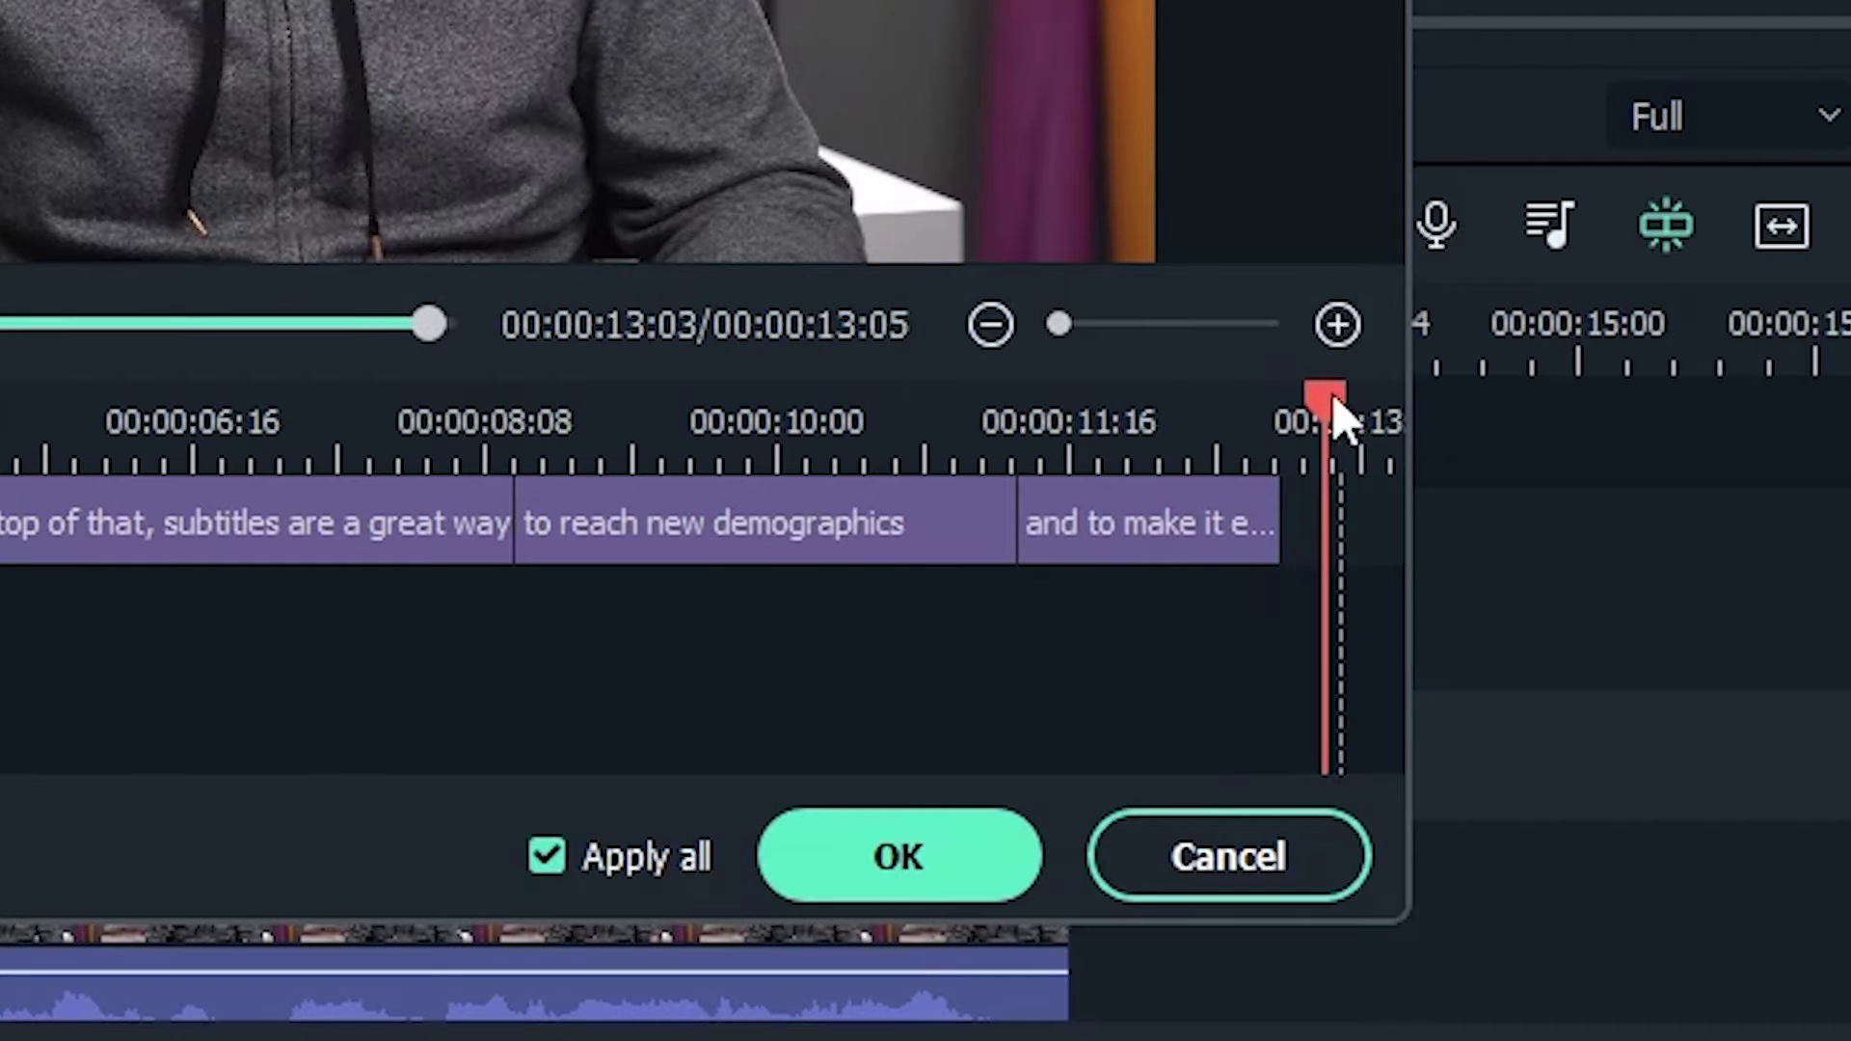
drag(1331, 400, 1349, 403)
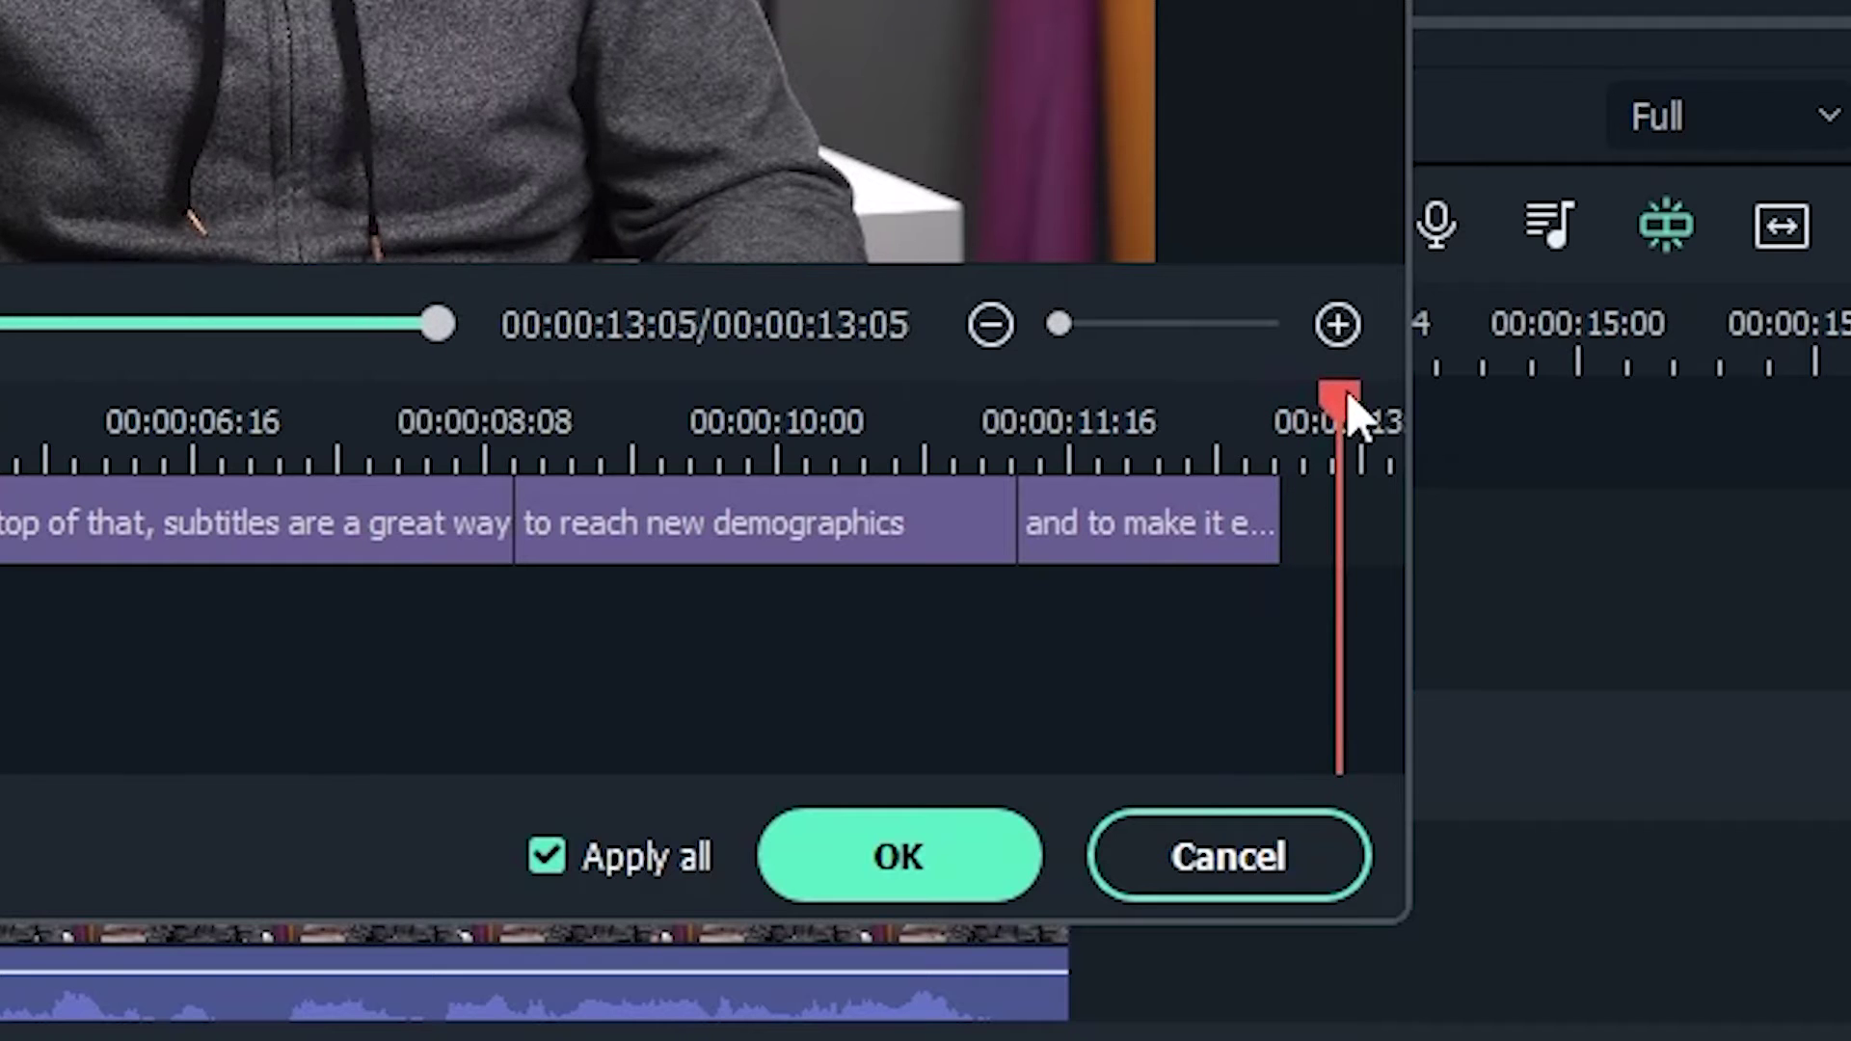
drag(1269, 520, 1325, 520)
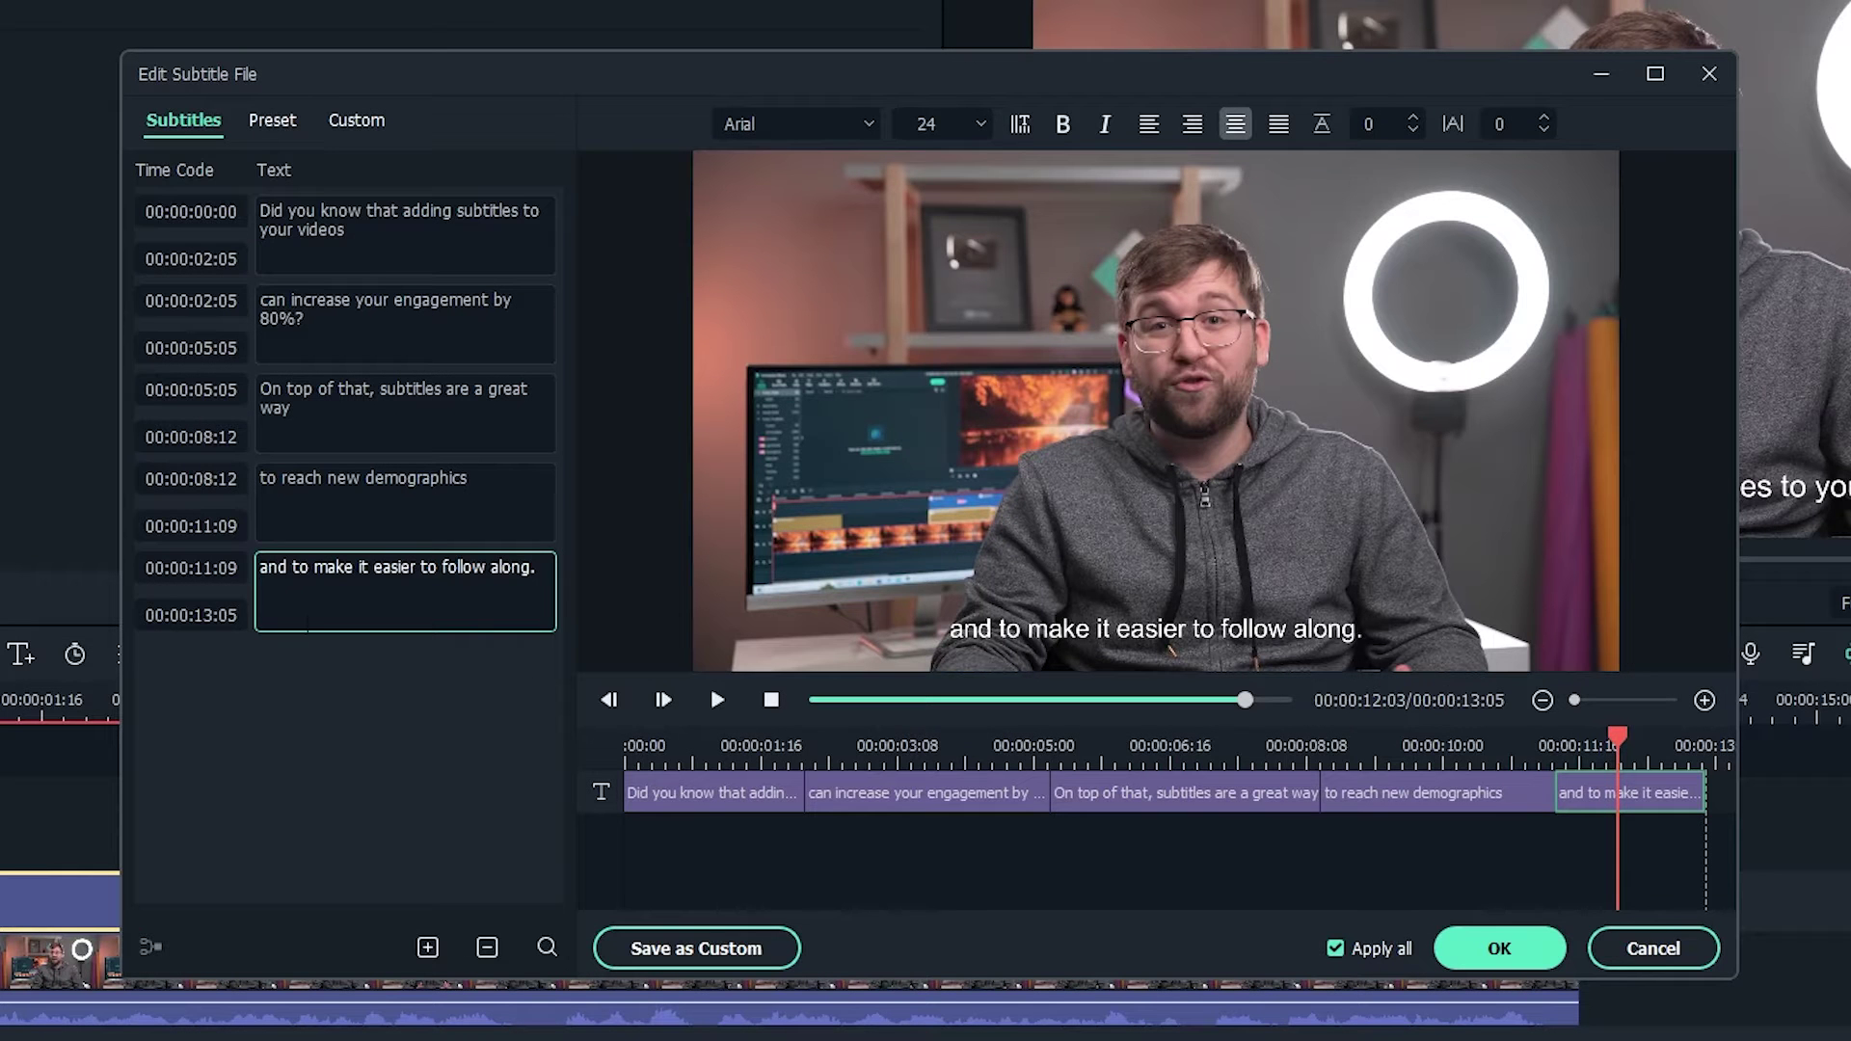
Delete the empty trailing subtitle entry, then search for 'su'
double_click(210, 614)
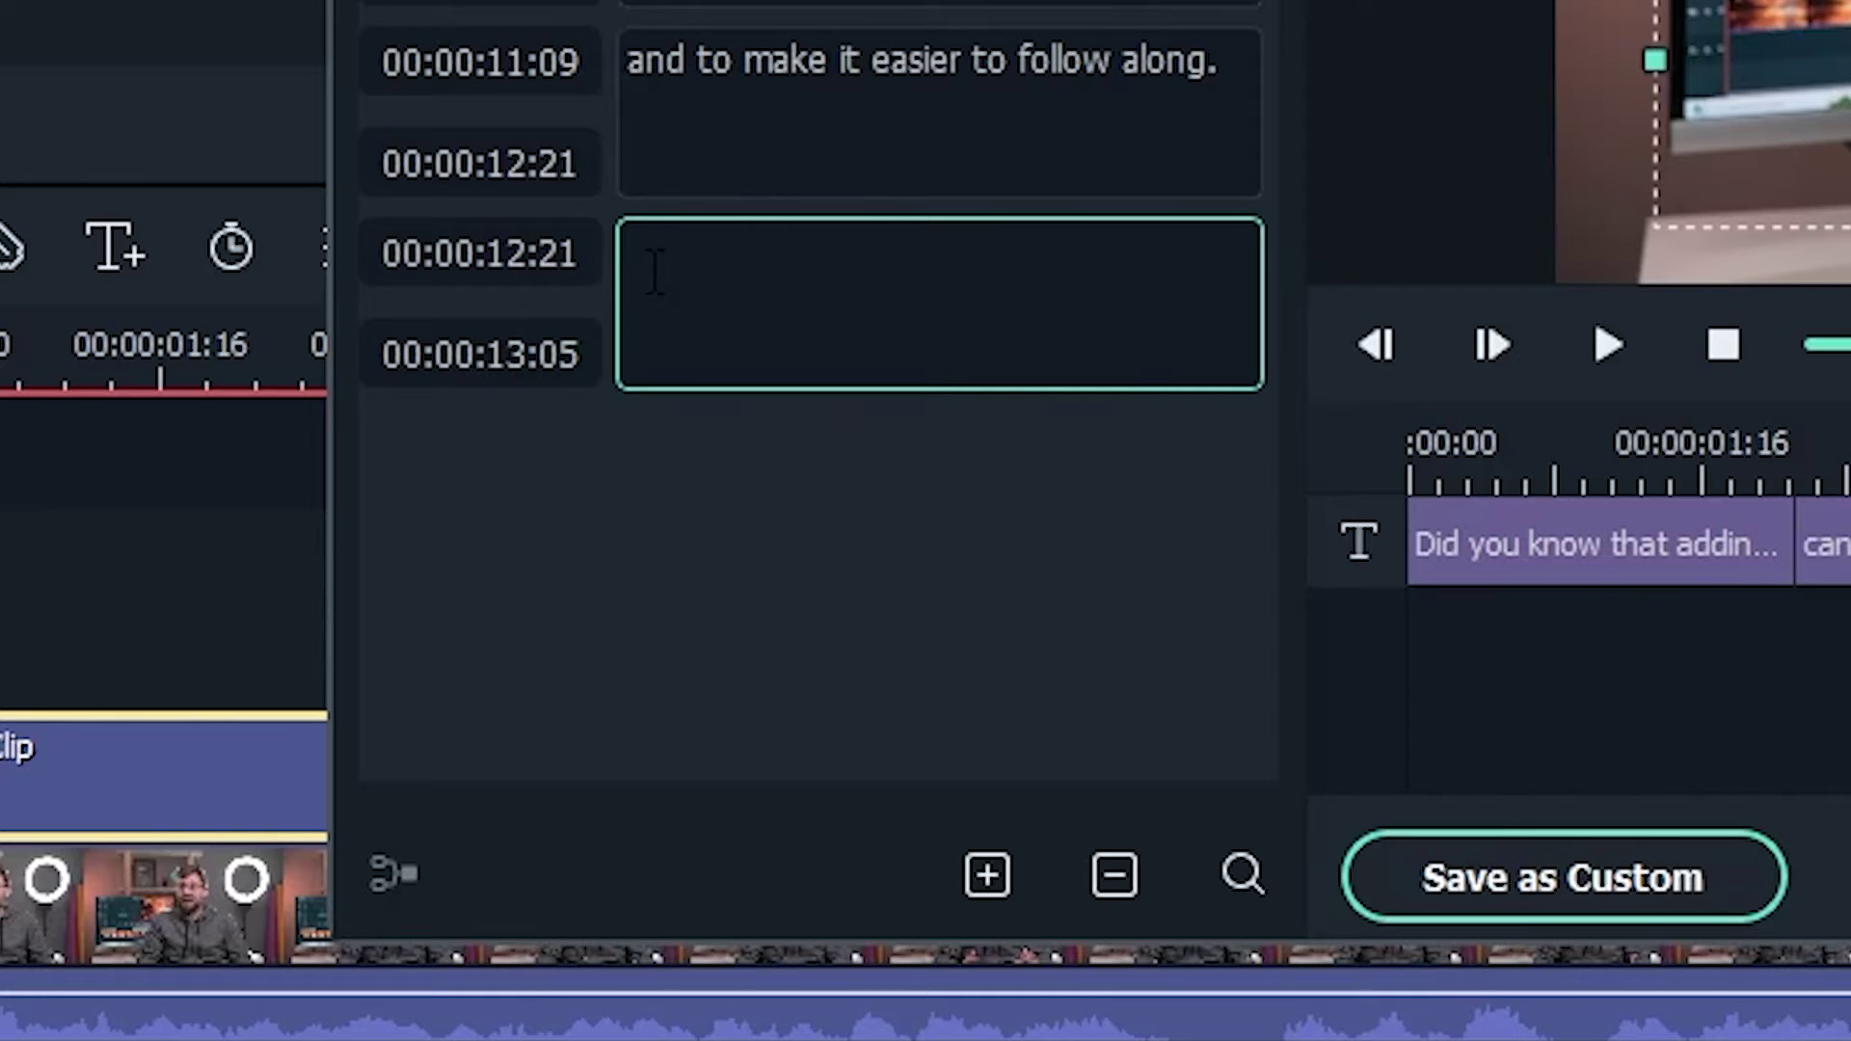
click(1115, 875)
click(1242, 876)
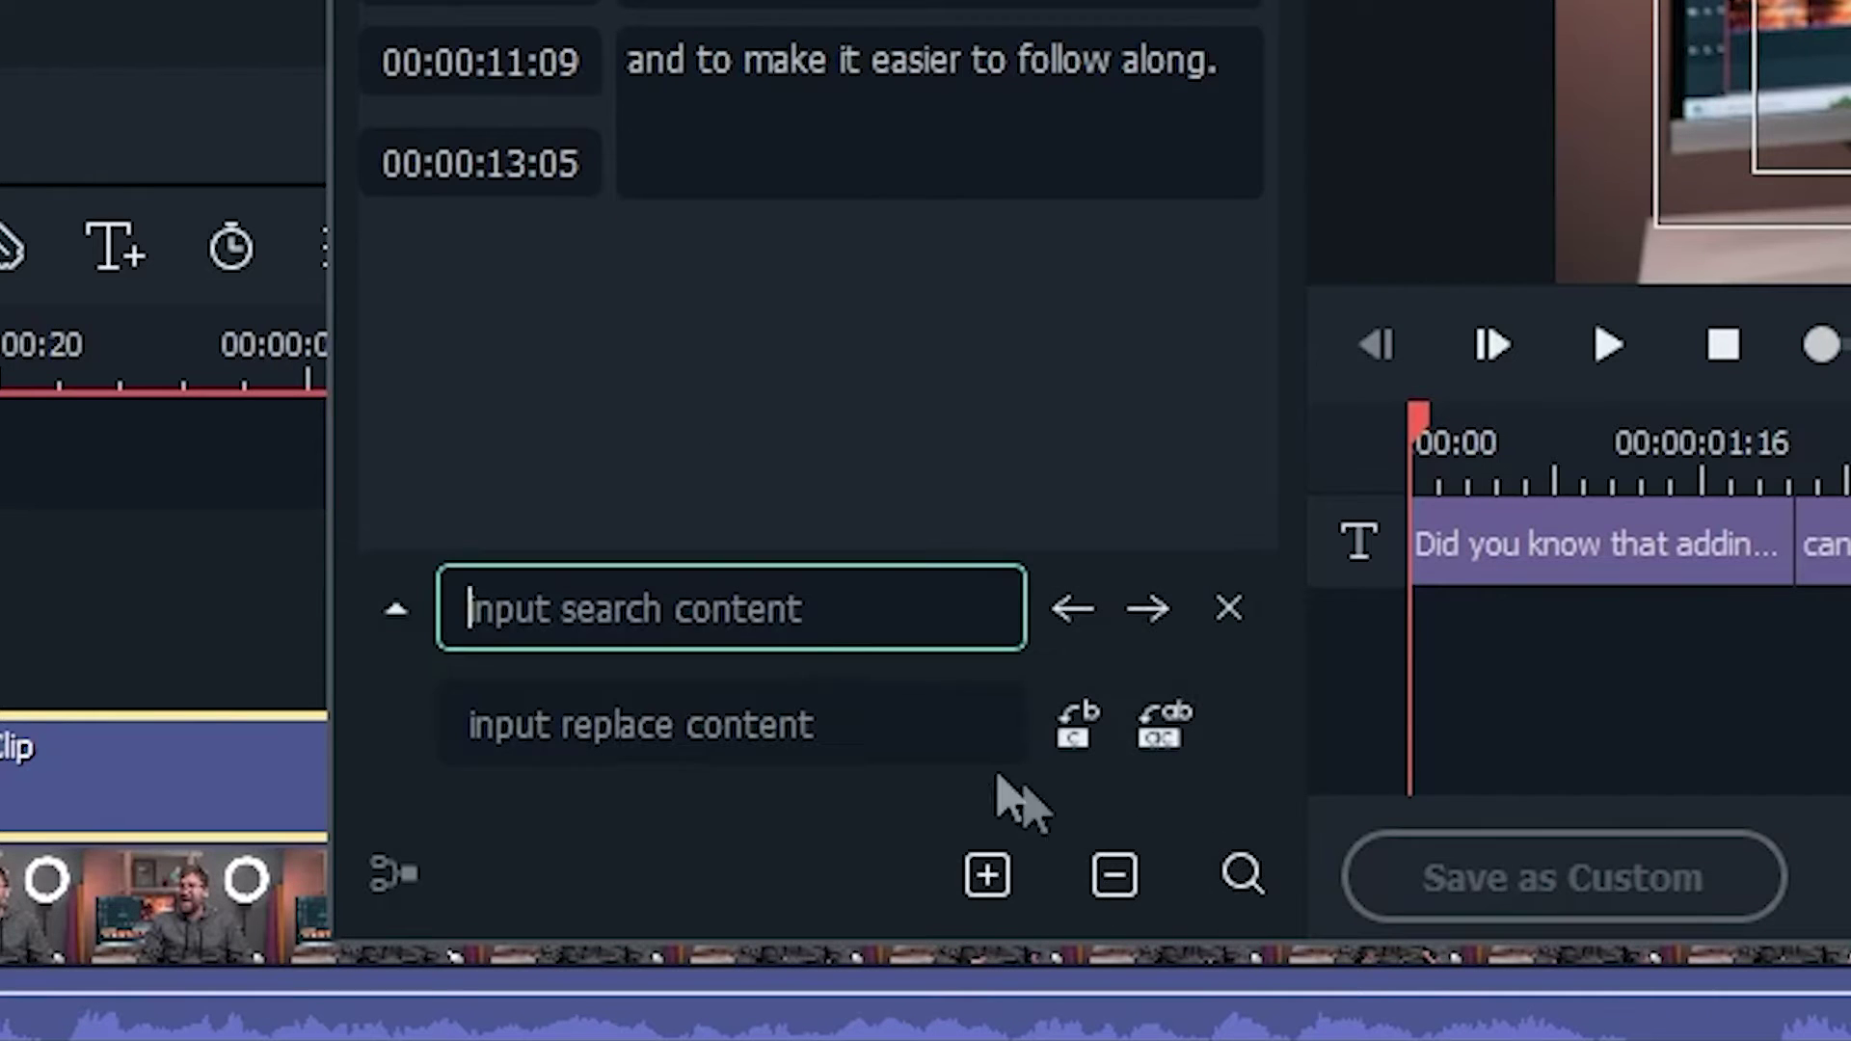
text(su)
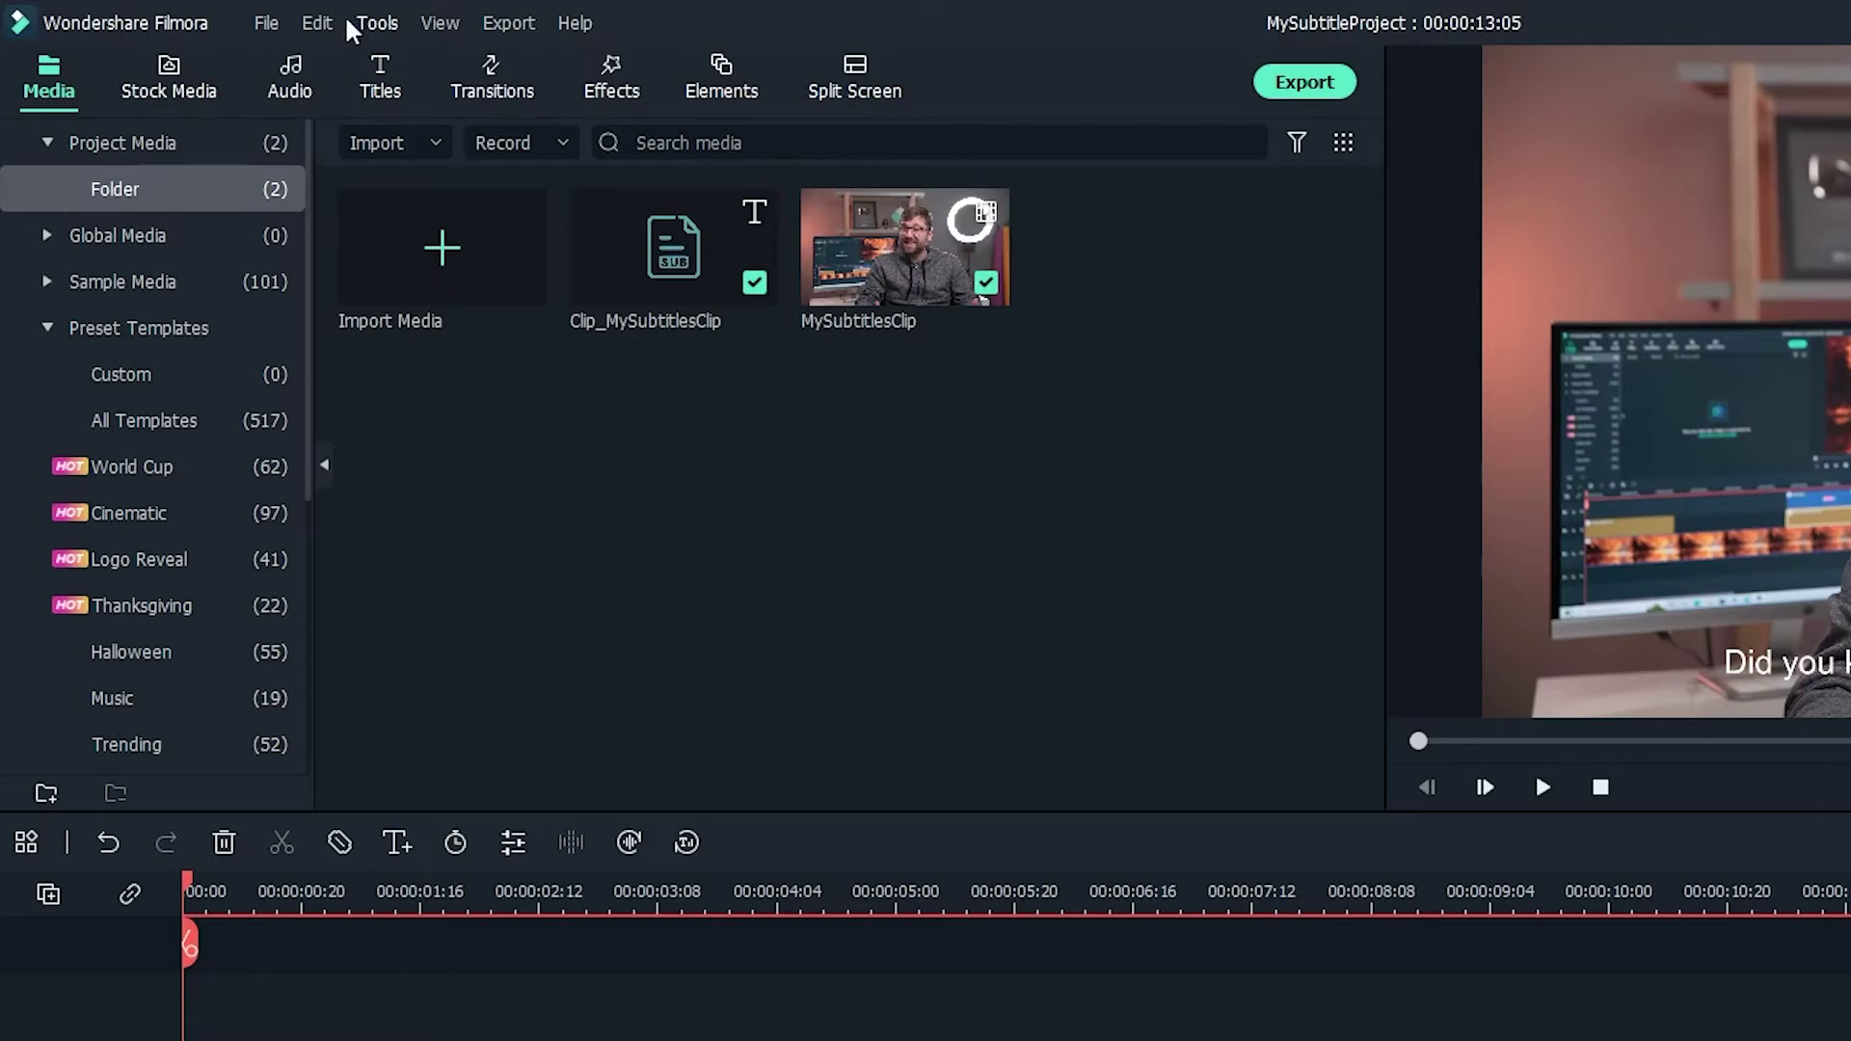
Turn on Show Safe Zones from the View menu
click(431, 27)
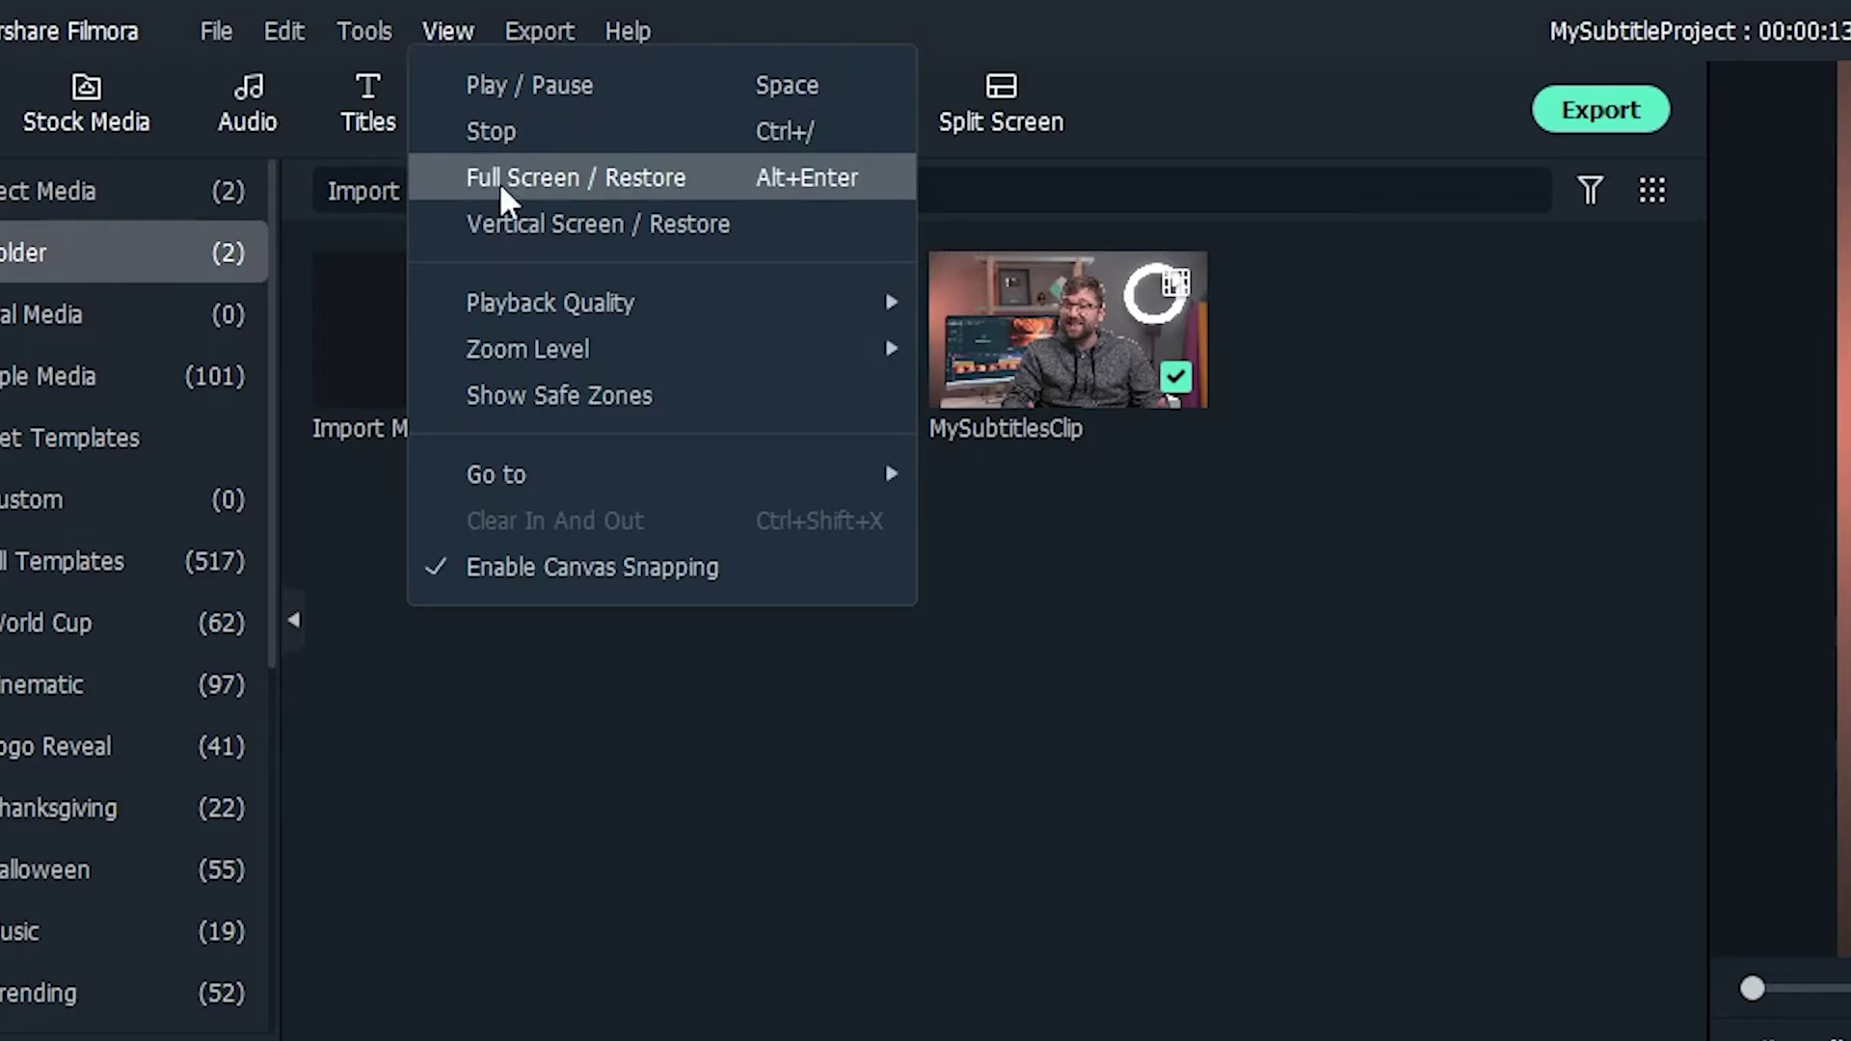
click(541, 391)
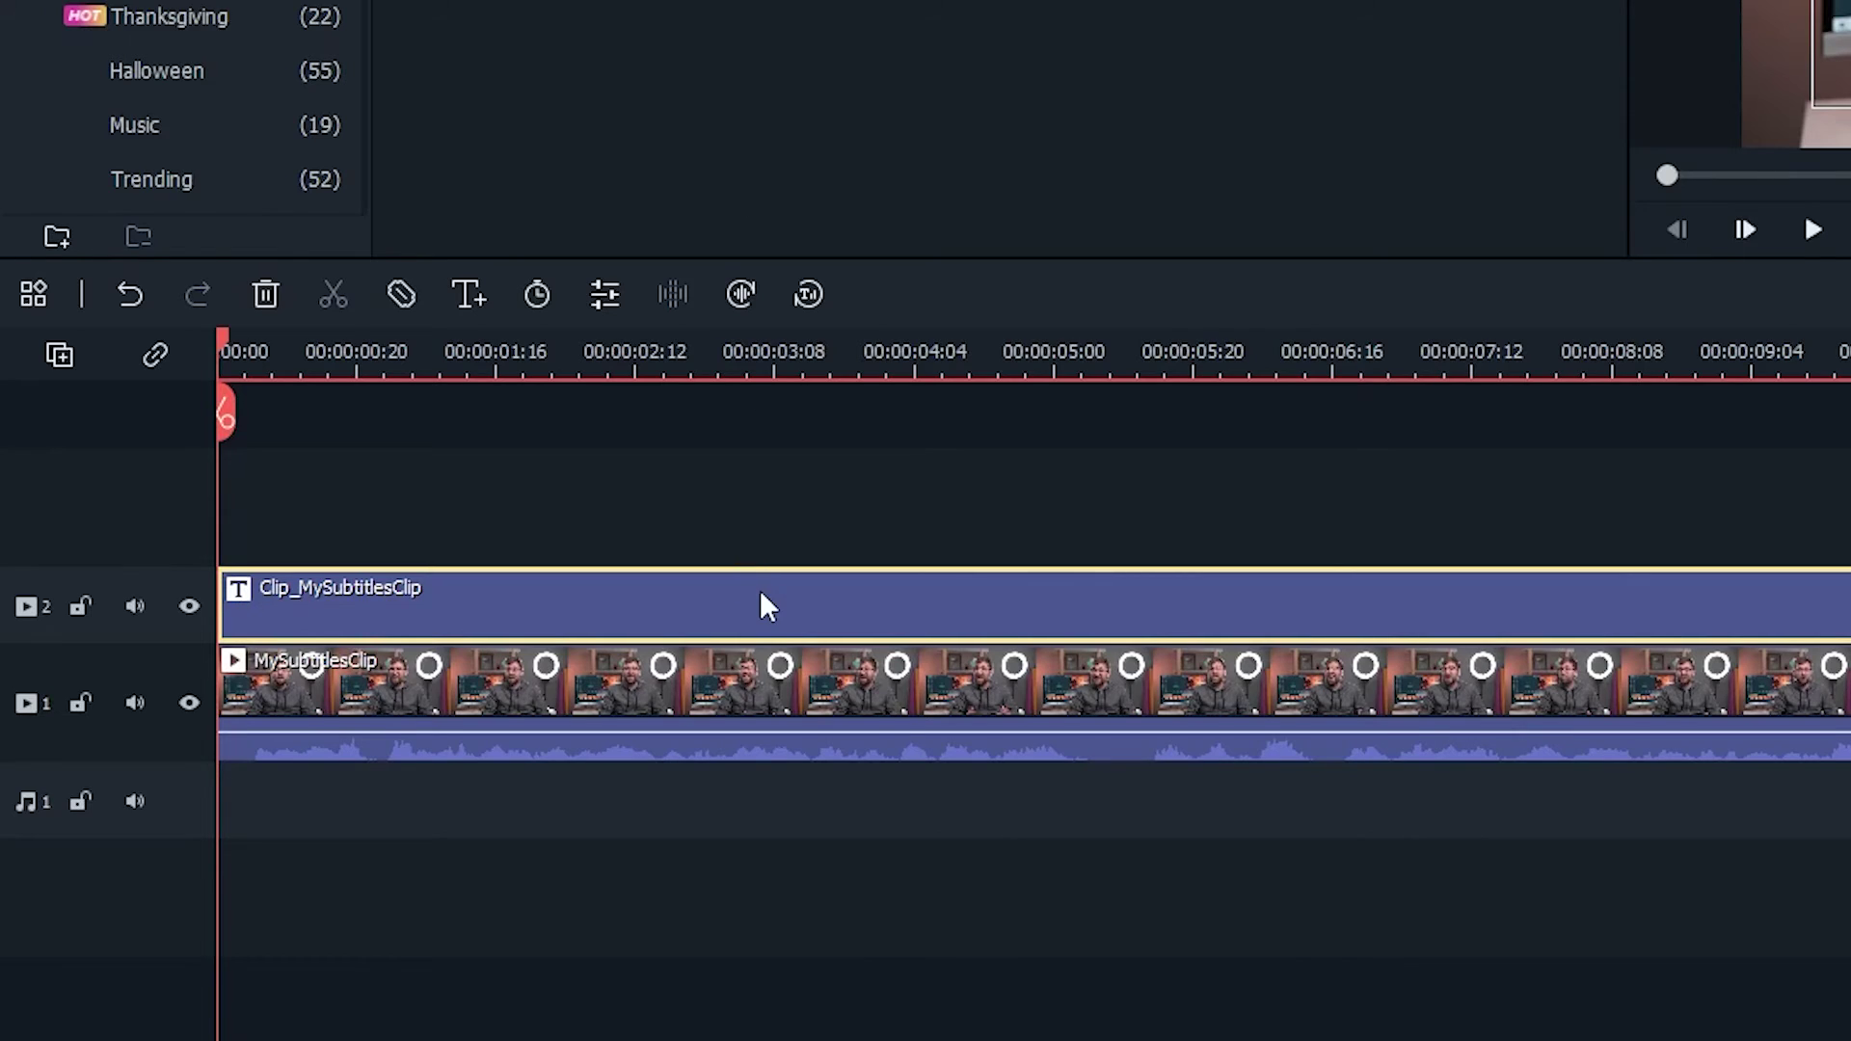
Drag the subtitle text box upward in the preview to sit within the safe zone
double_click(762, 595)
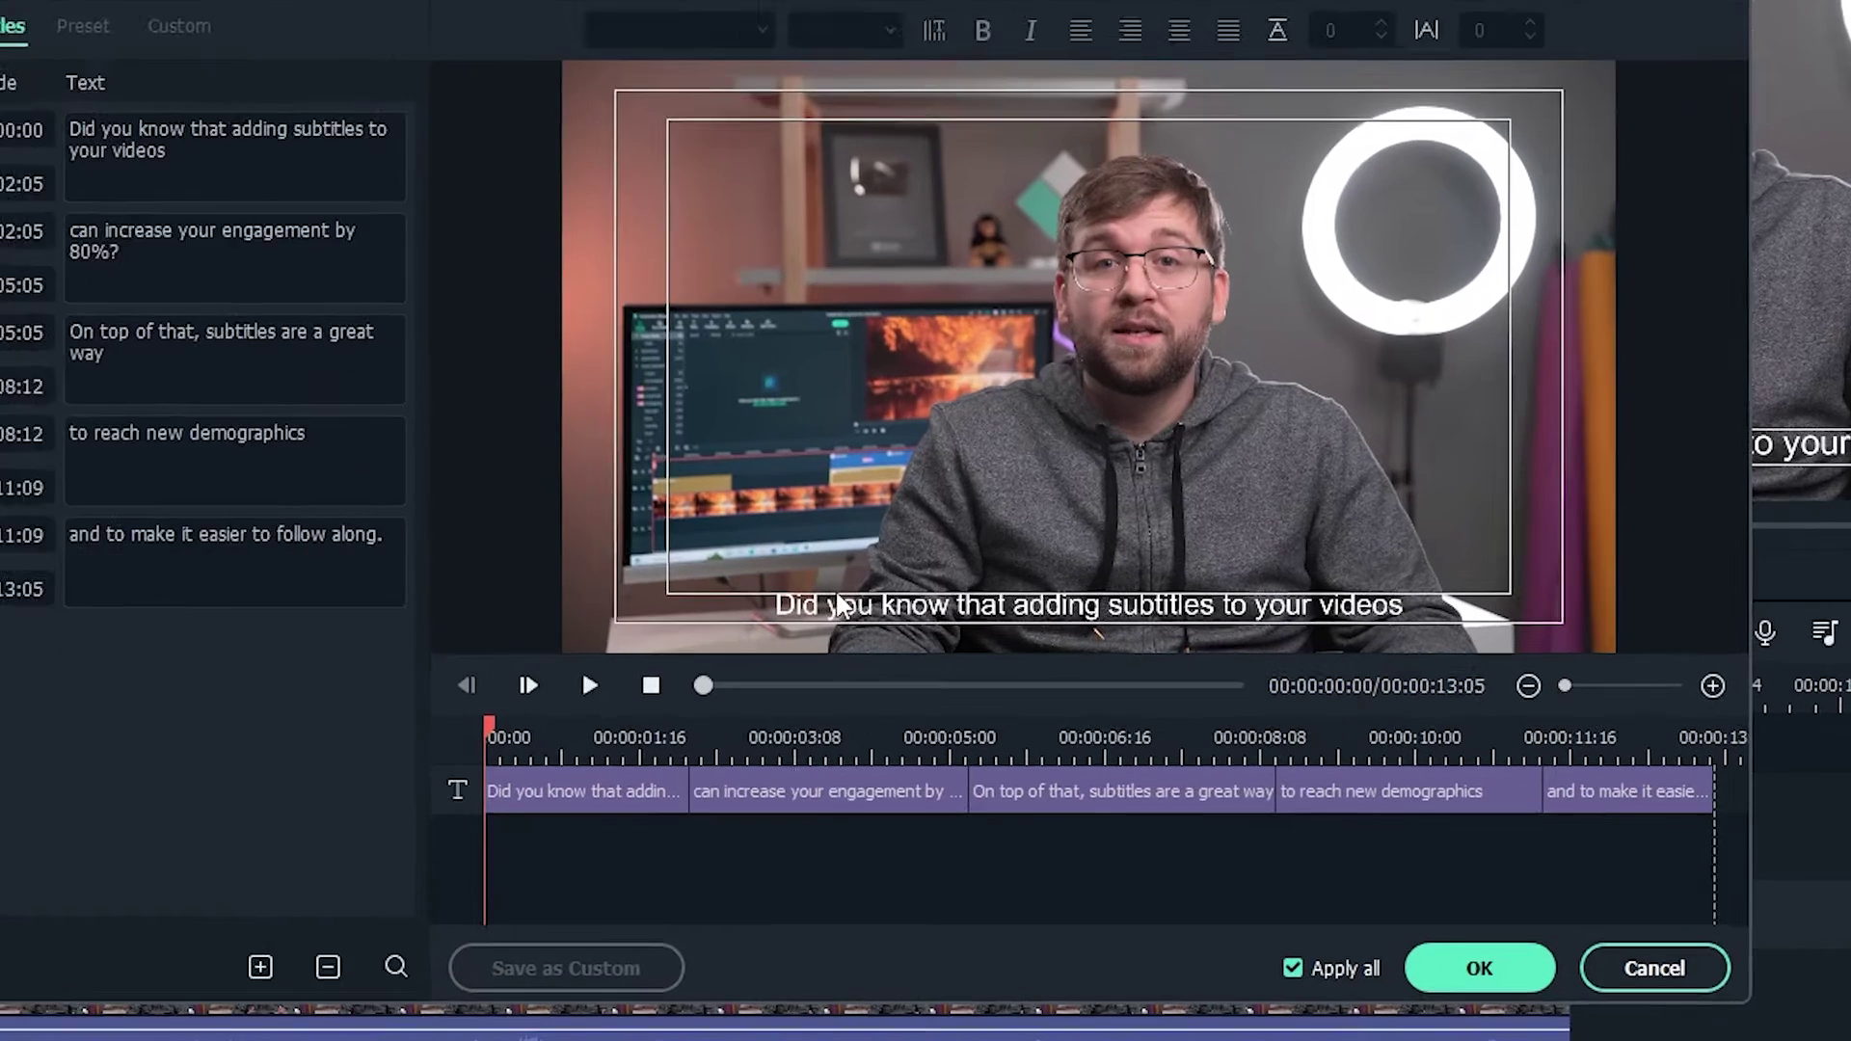
click(945, 633)
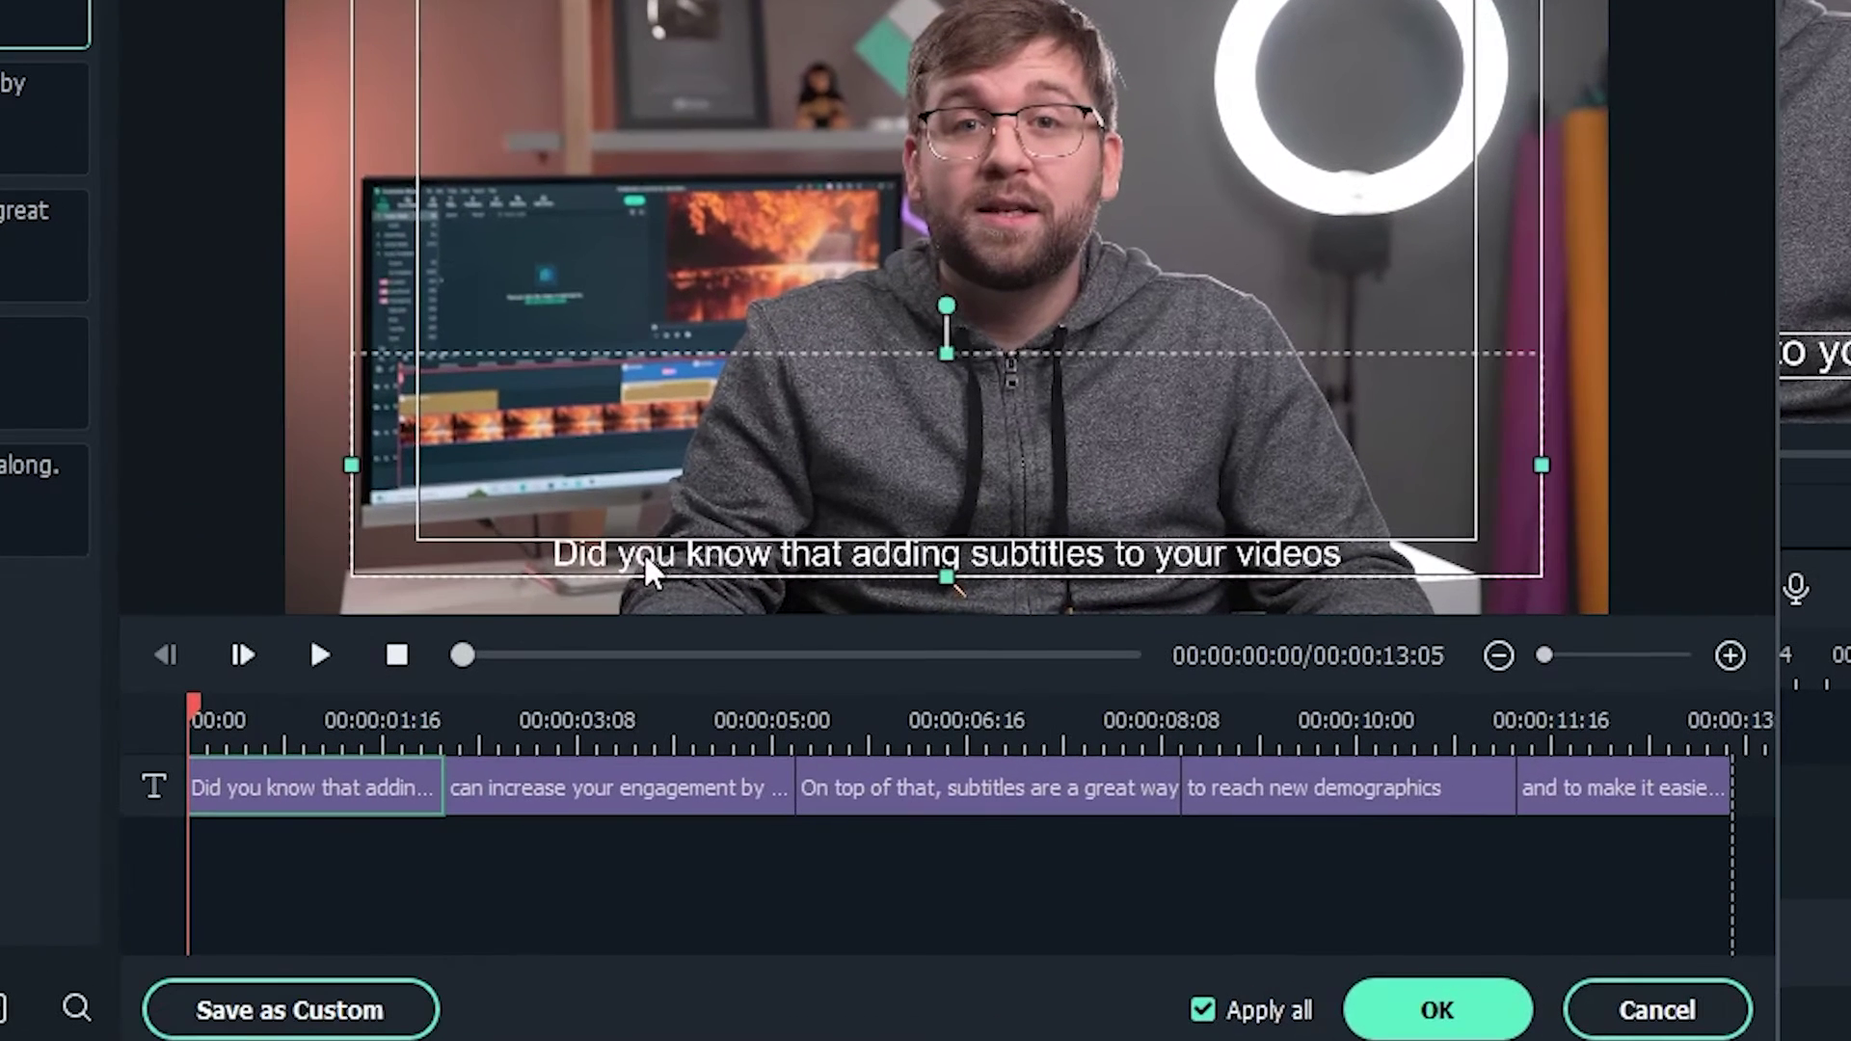
drag(672, 554, 675, 508)
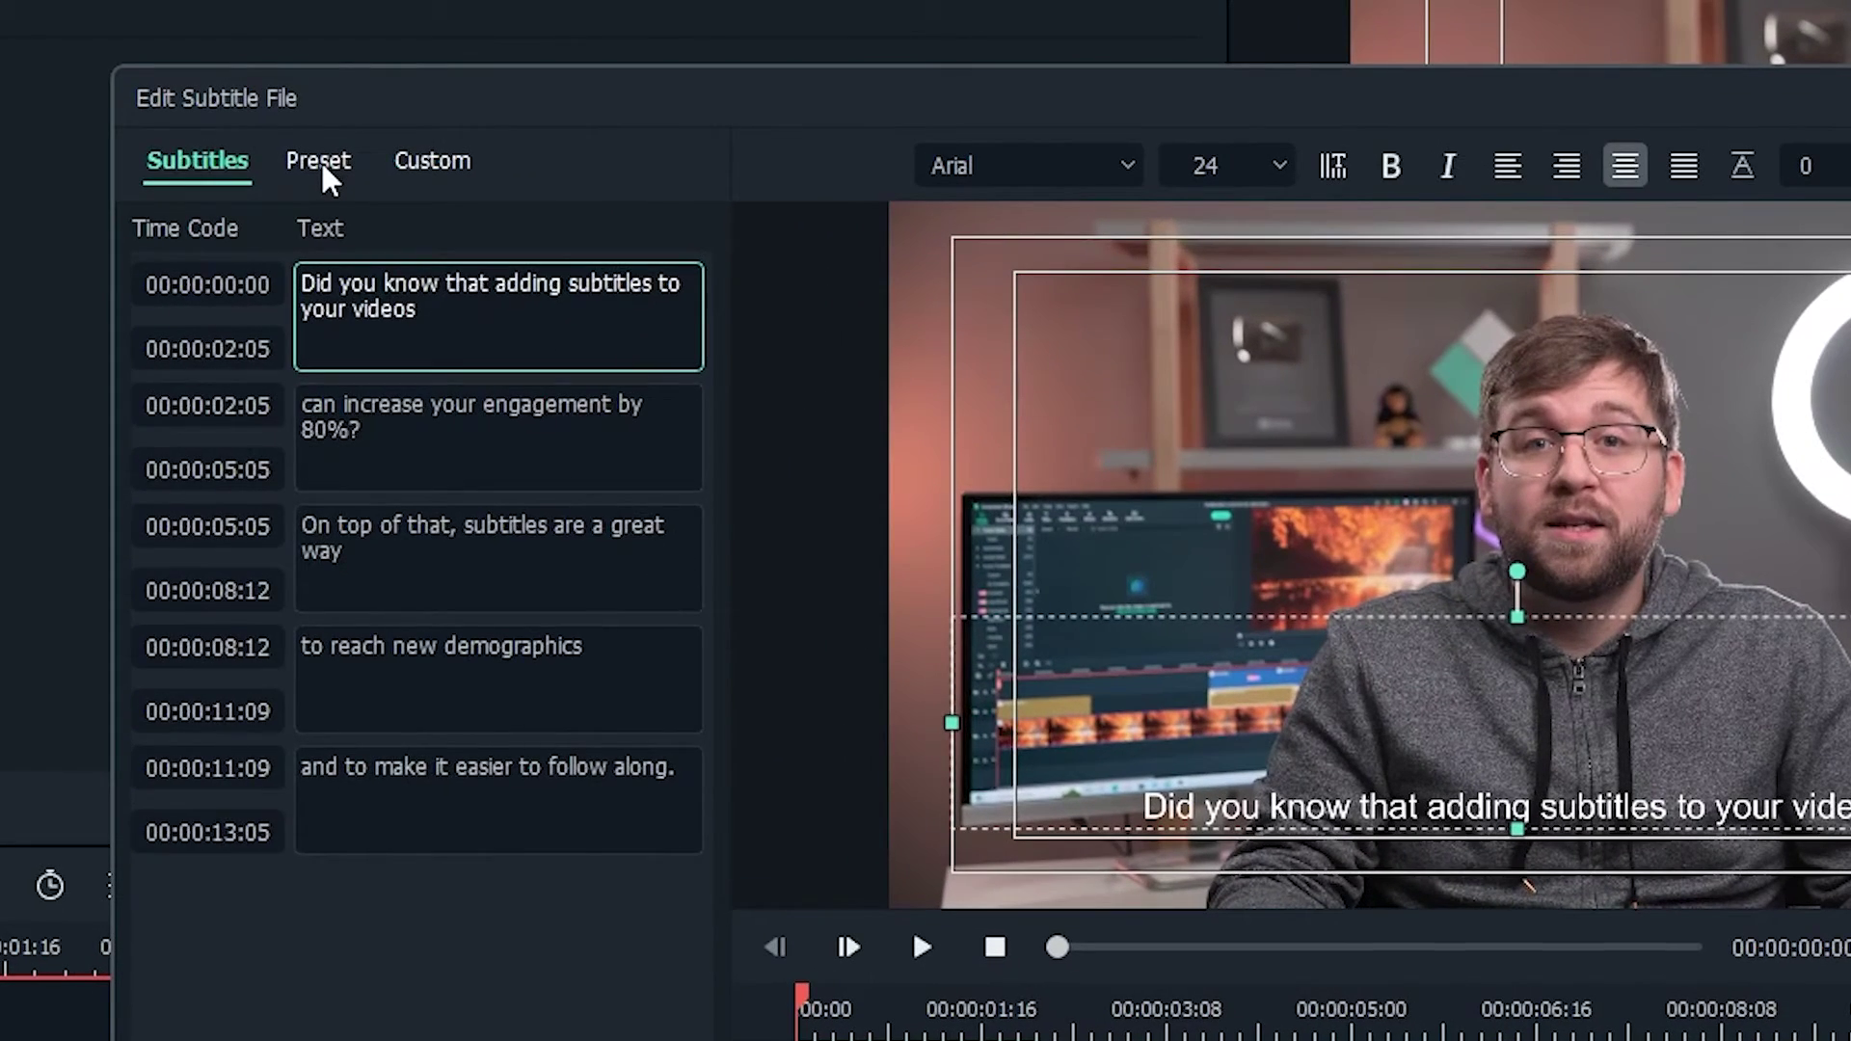
Preview subtitle presets Text style 8, 3, 4, 2, 6, 7, 9 and 10
click(322, 165)
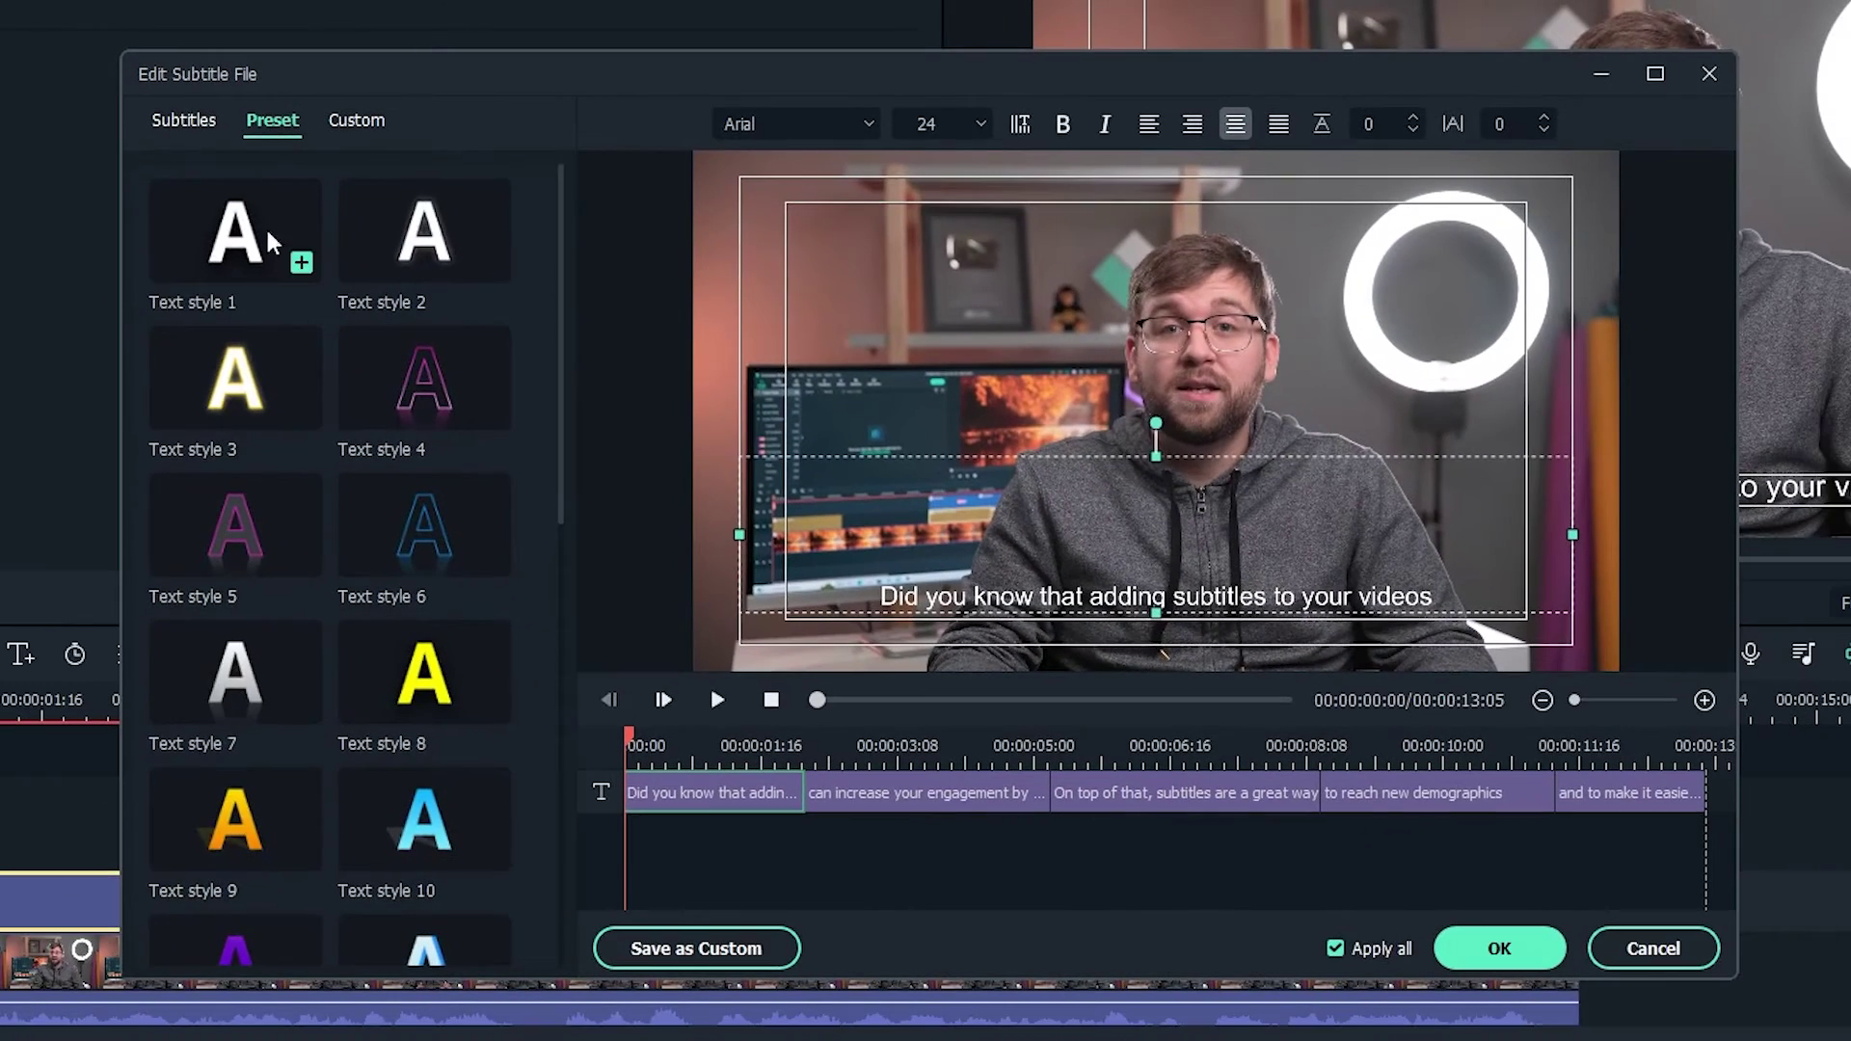
click(488, 699)
click(289, 409)
click(490, 380)
click(490, 270)
click(488, 554)
click(301, 711)
click(300, 853)
click(488, 853)
Try Text styles 18, 20, 19, 21 and 1, then settle on yellow Text style 8
scroll(487, 855, down, 6)
click(490, 557)
click(488, 704)
click(289, 709)
click(301, 848)
scroll(307, 771, up, 6)
click(307, 272)
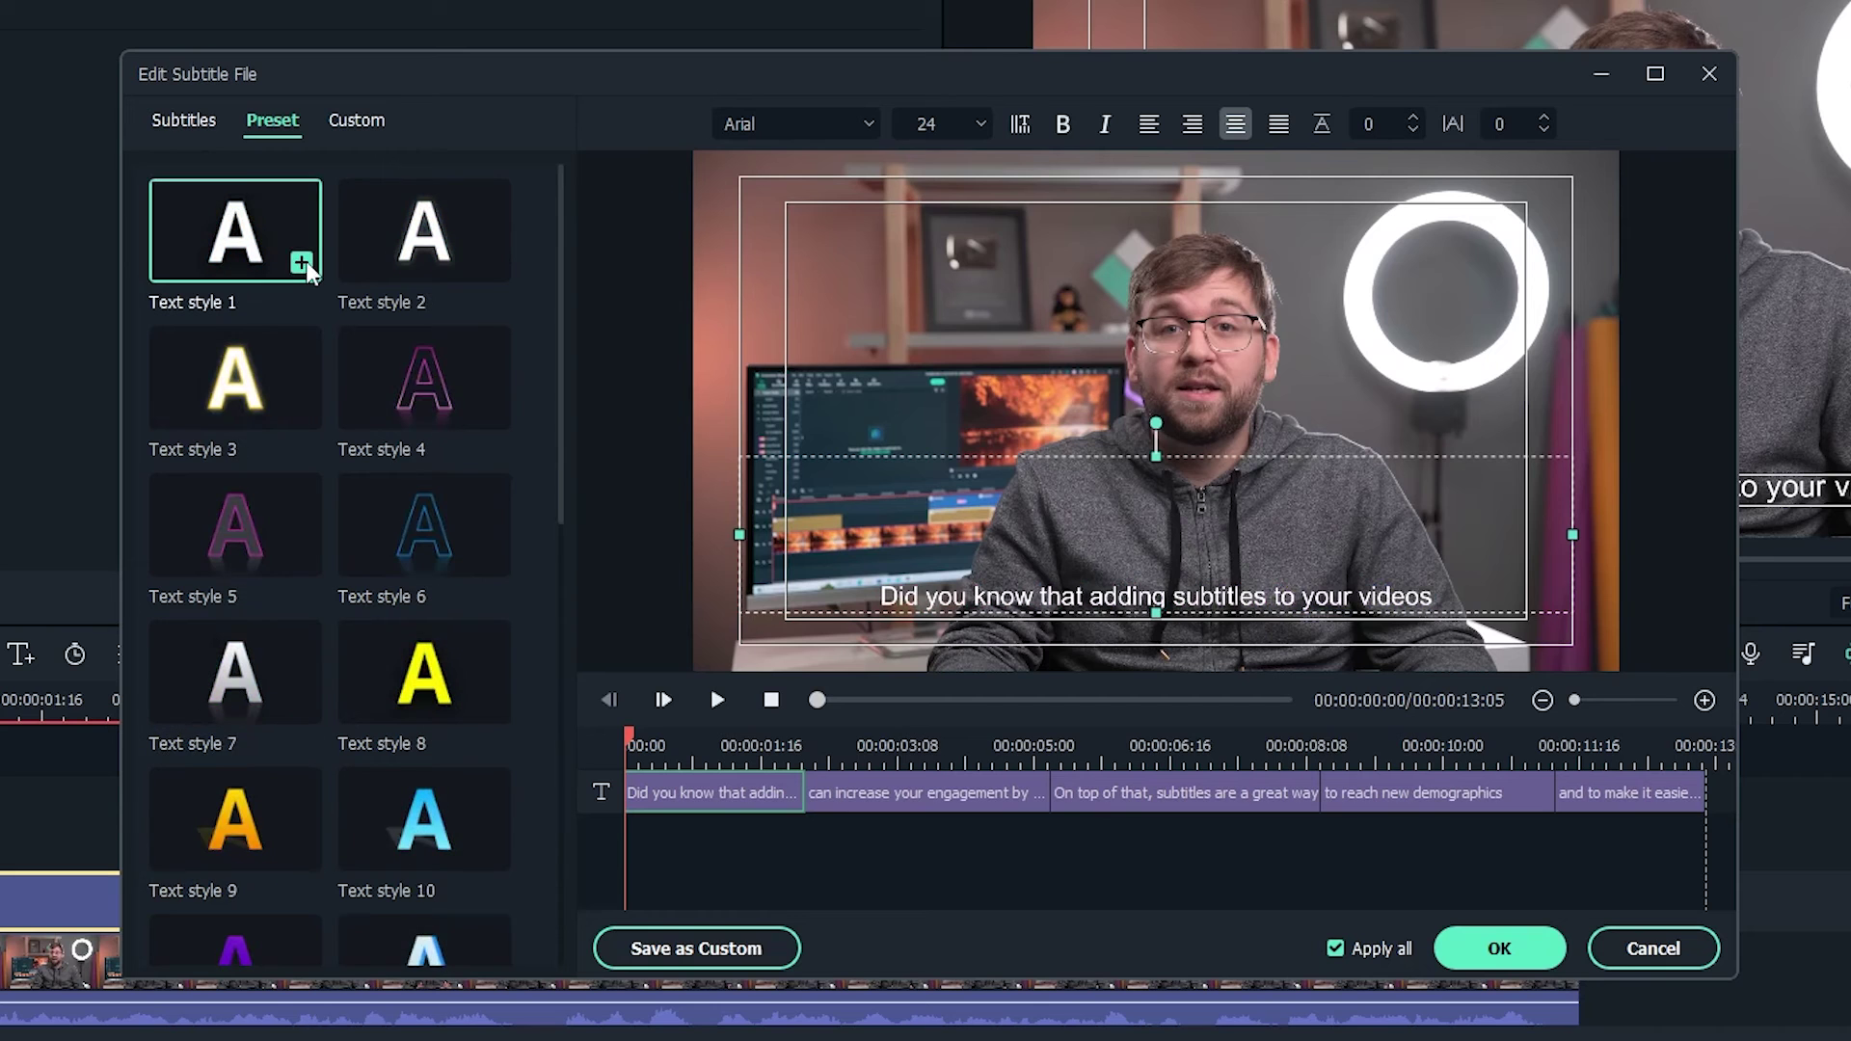
click(490, 713)
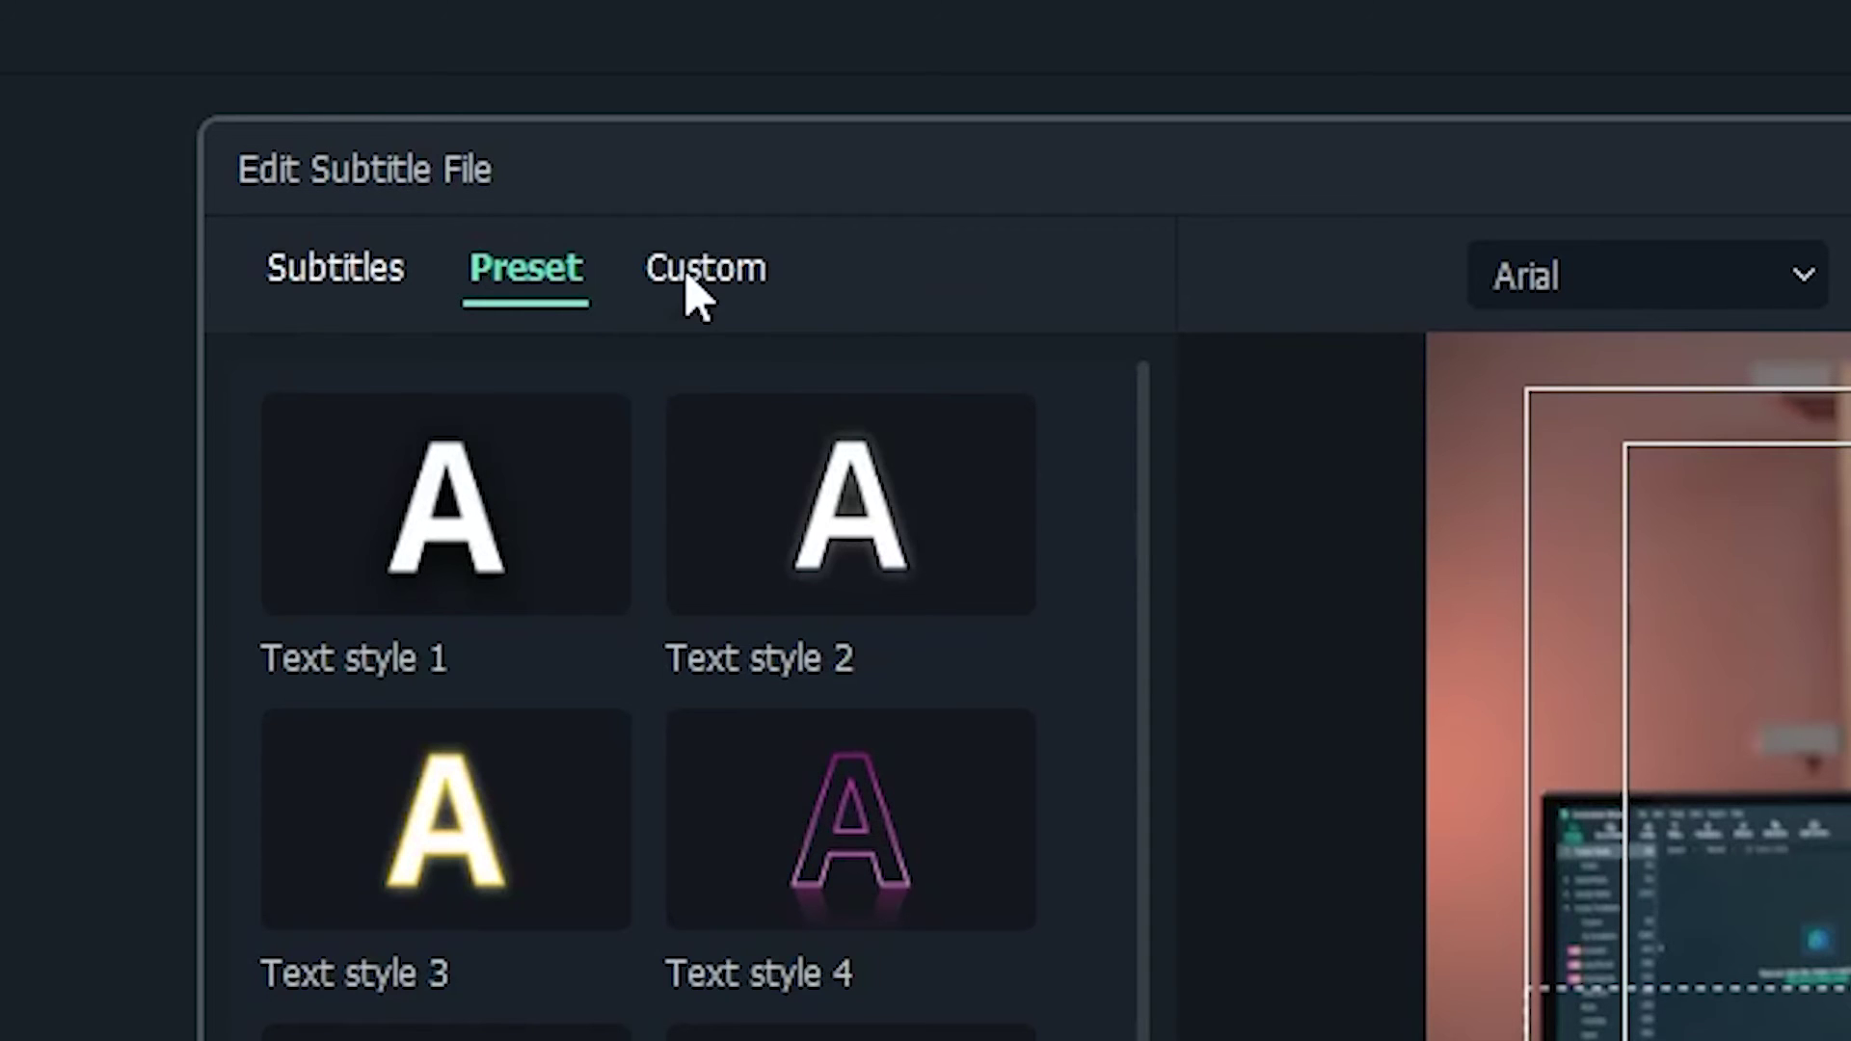
Enable a 100 ms fade in and out and pick a green subtitle fill colour
click(680, 275)
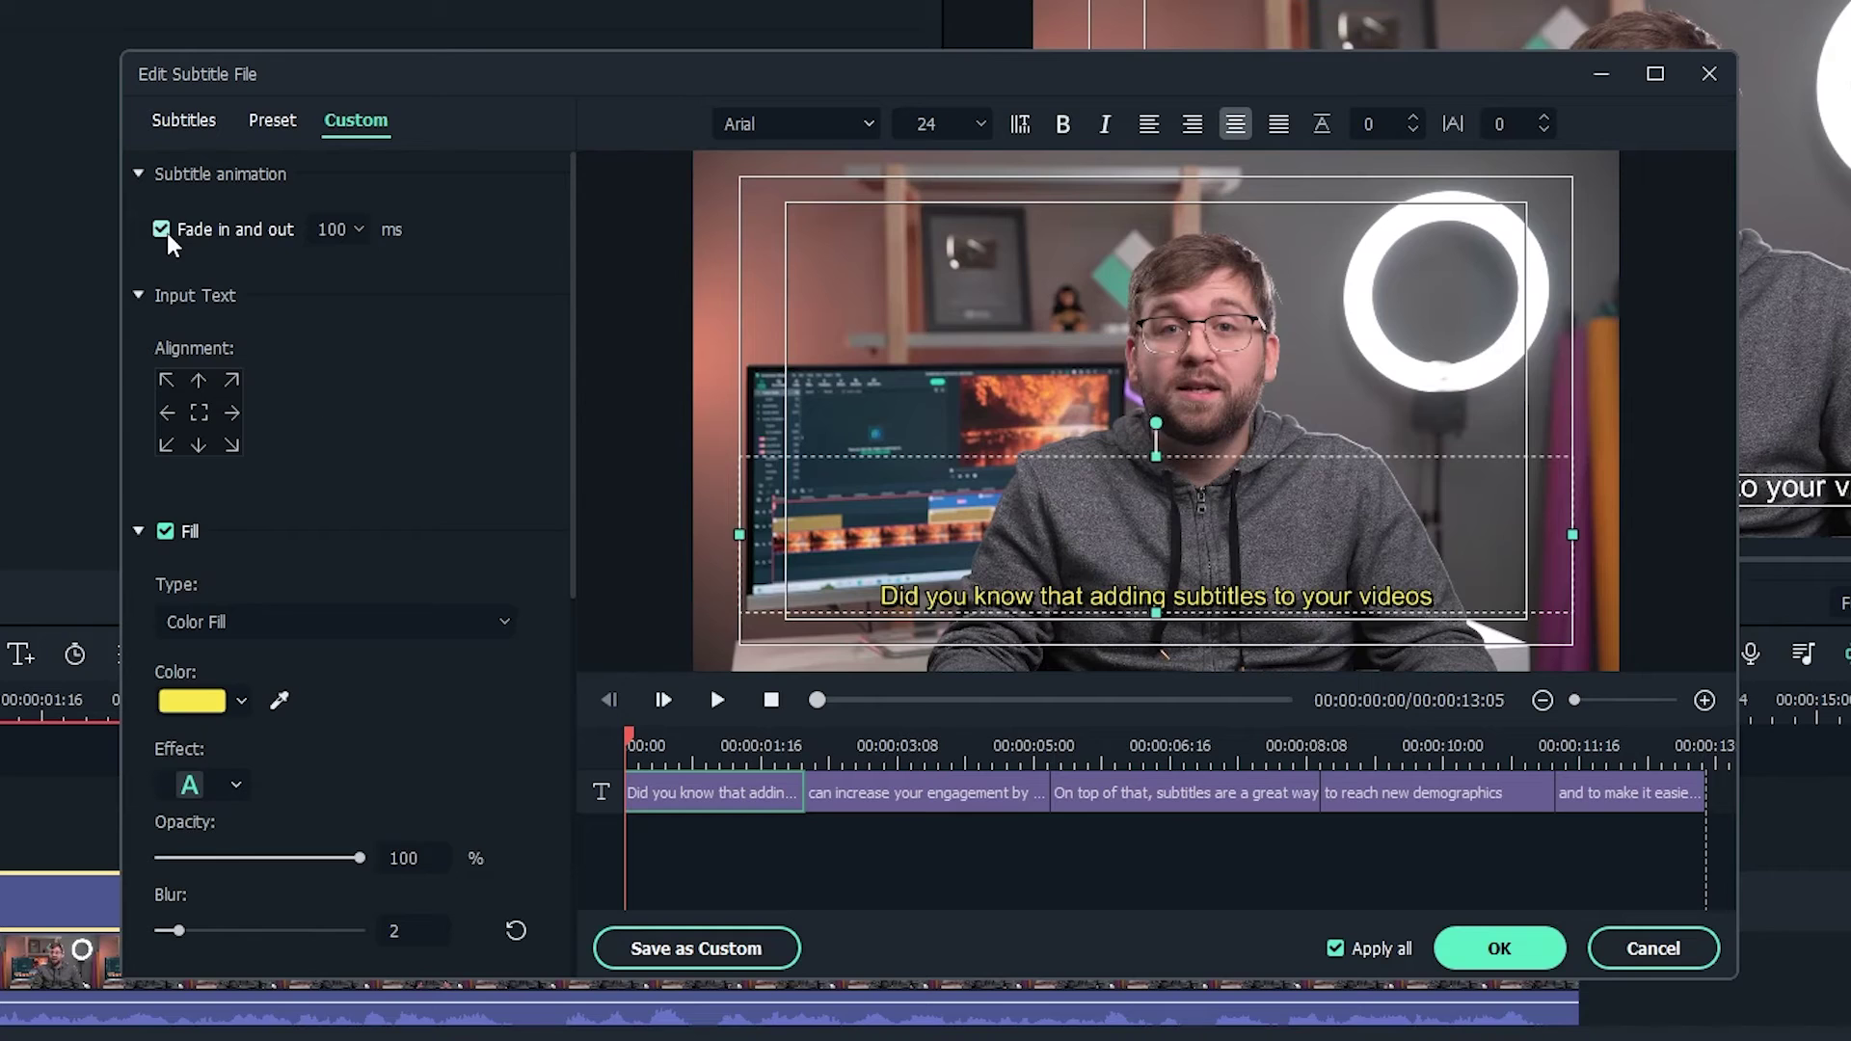
drag(628, 739, 778, 740)
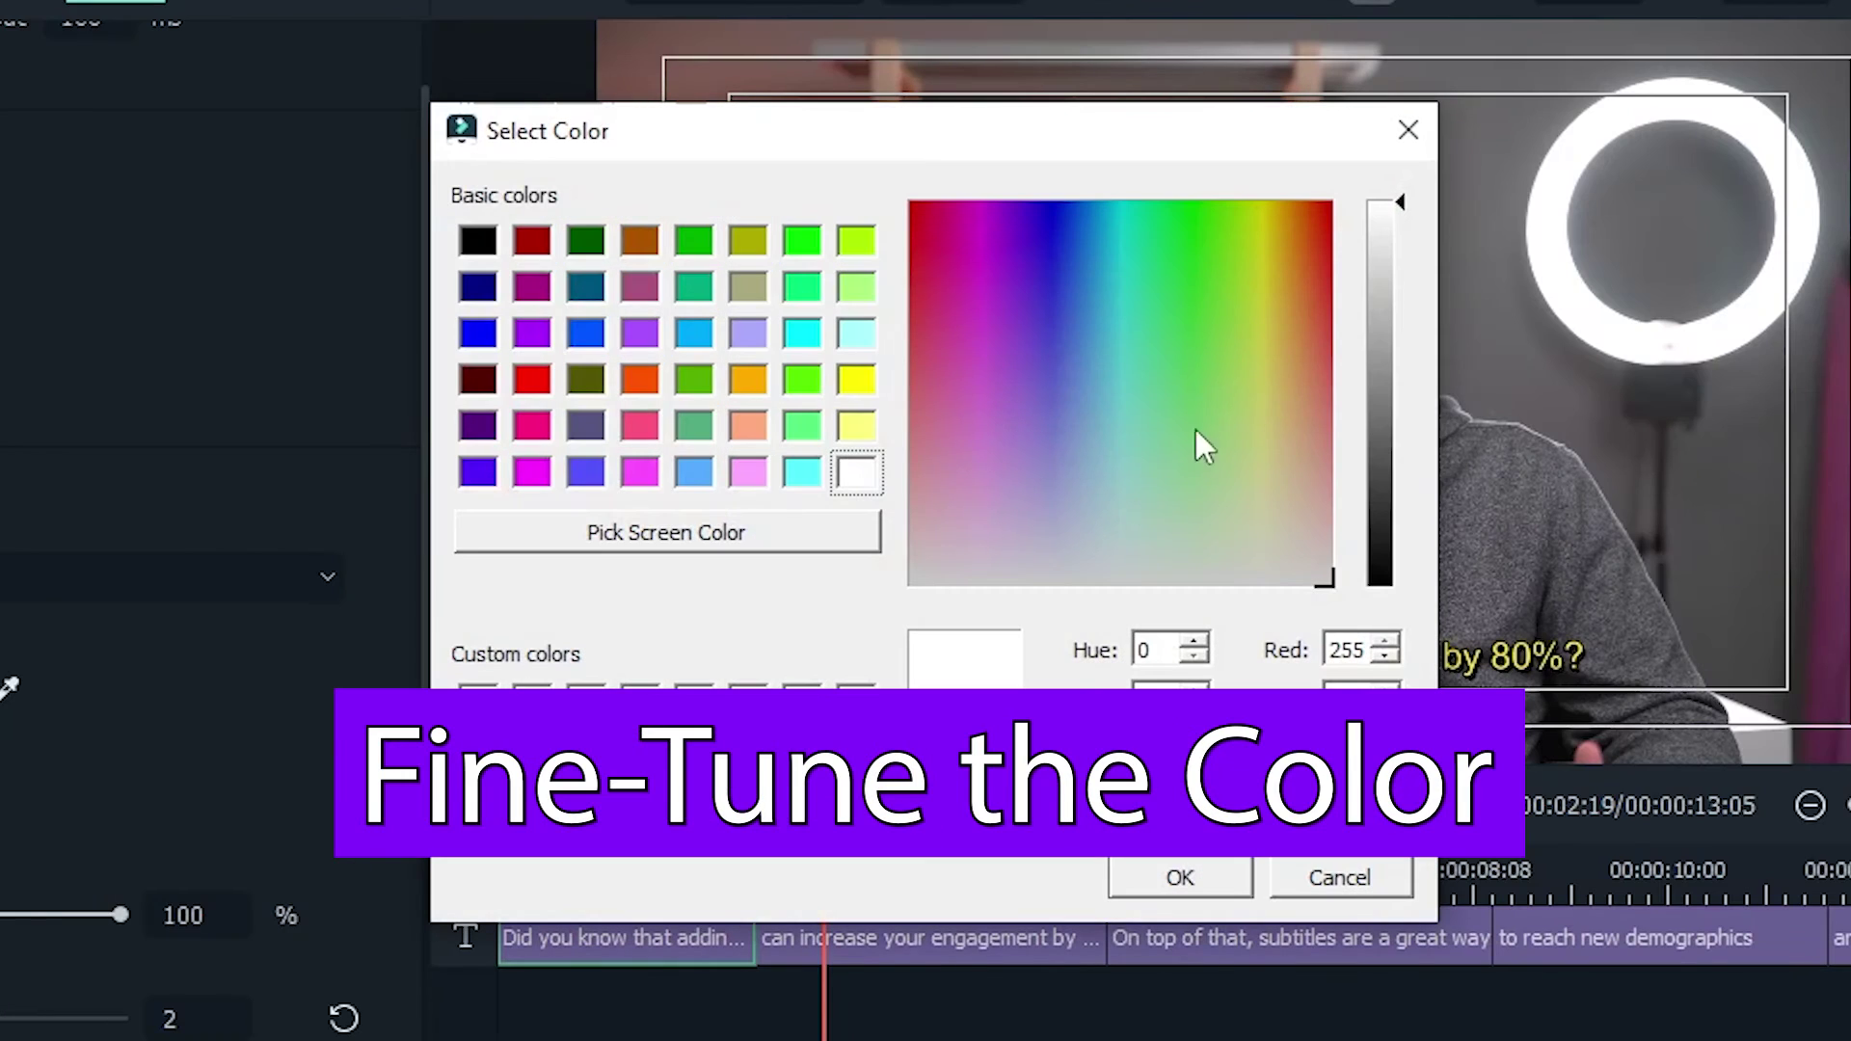
drag(1203, 445, 1182, 289)
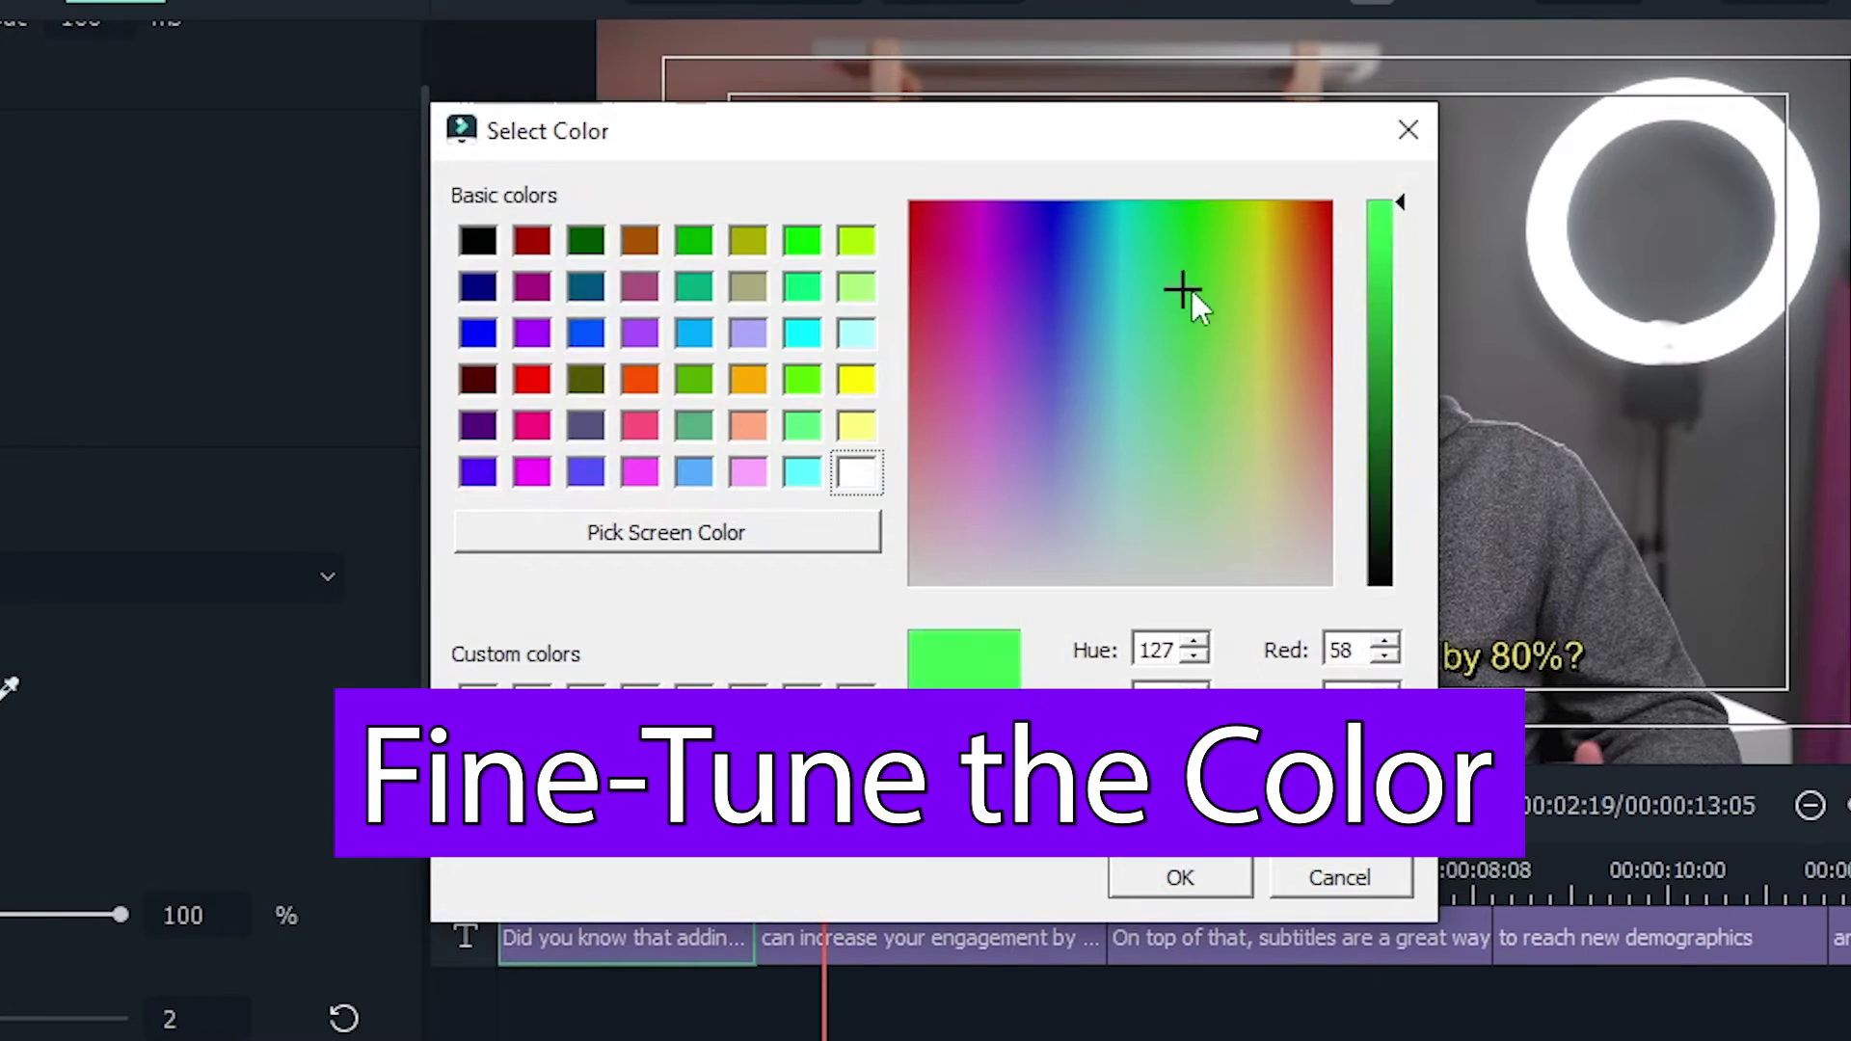